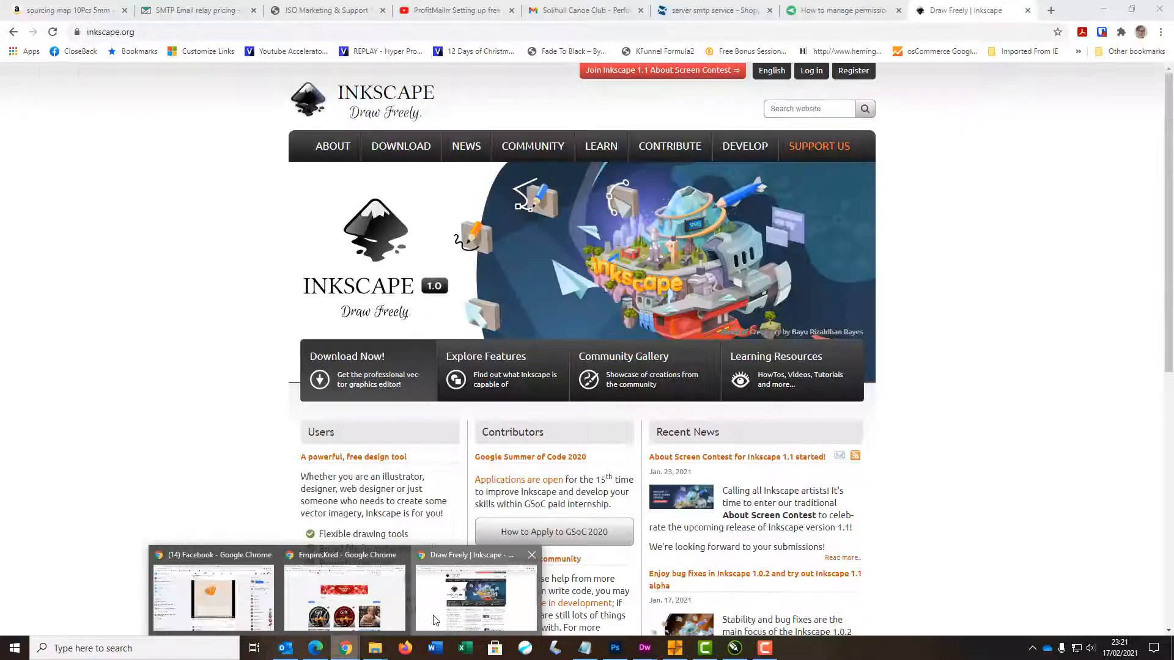
Switch from the Inkscape web page to CorelDRAW and fit the text THIS IS SOME SAMPLE TEXT to the circle.
{"action": "left_click", "coordinate": [434, 618]}
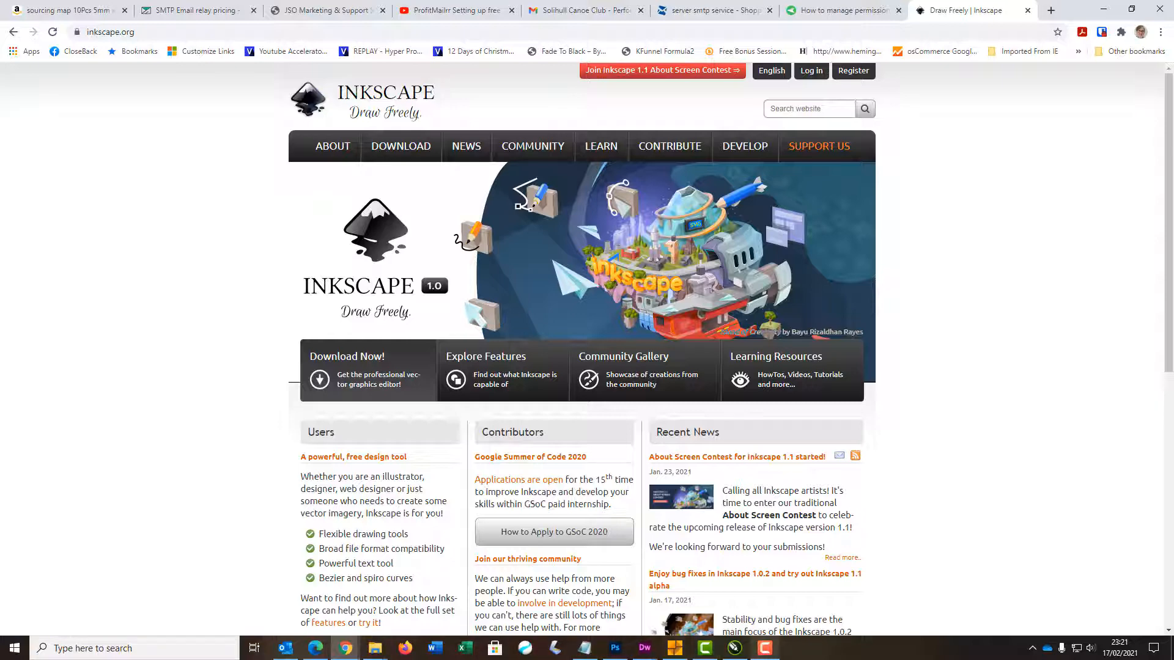
{"action": "left_click", "coordinate": [735, 652]}
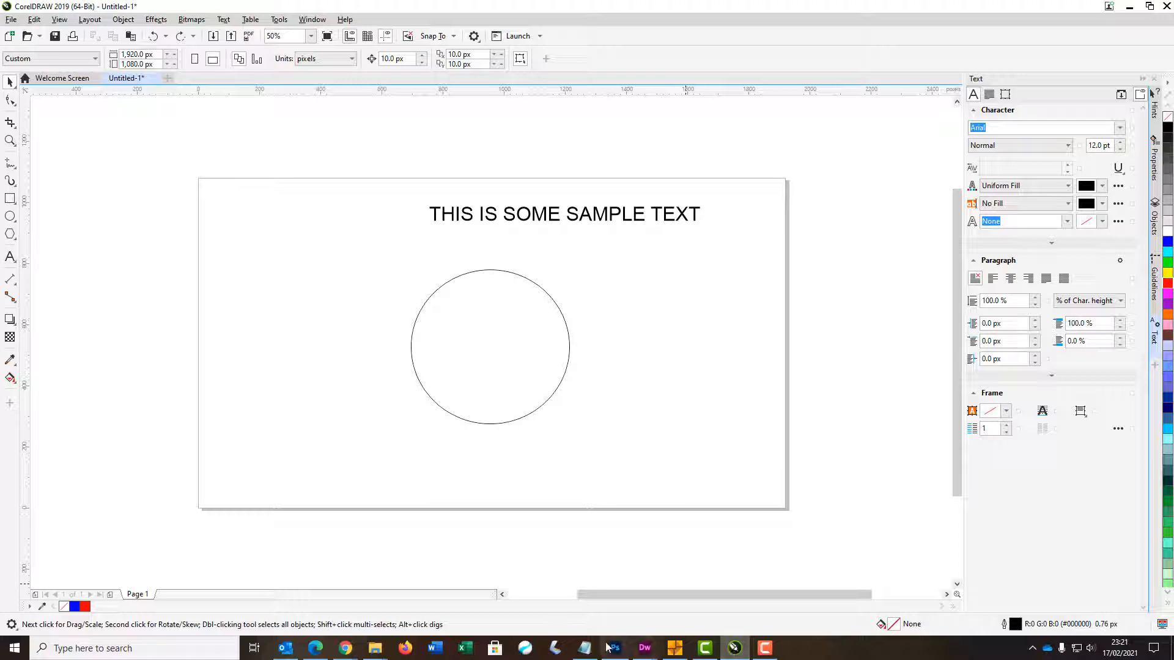
{"action": "left_click", "coordinate": [635, 215]}
{"action": "left_click", "coordinate": [635, 215]}
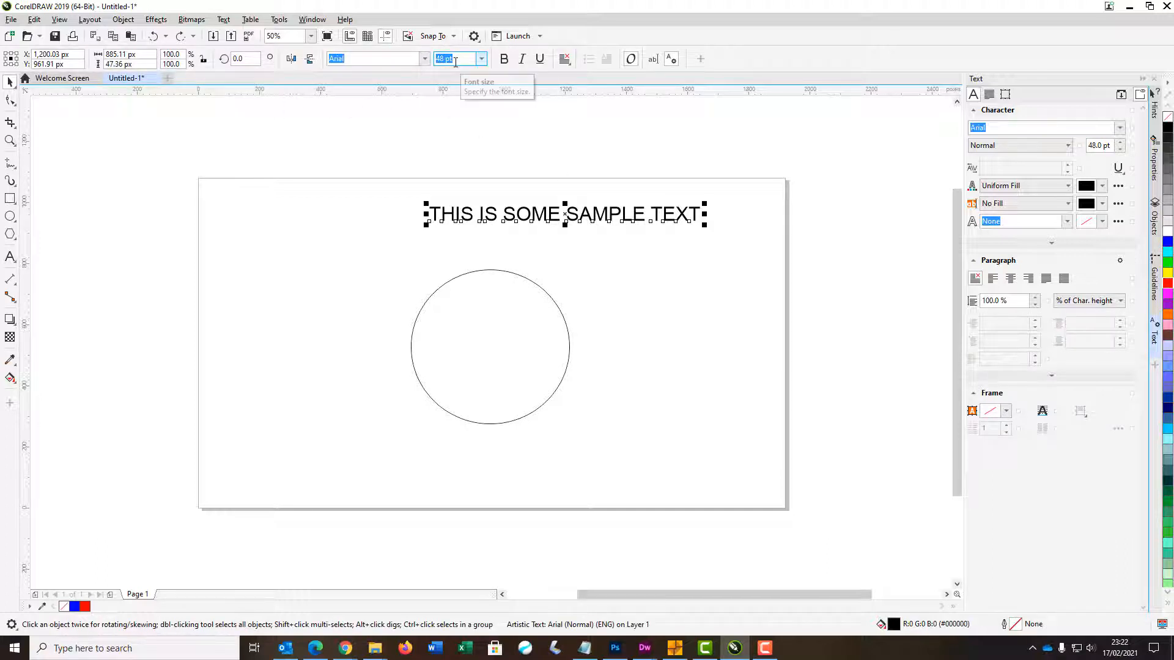
{"action": "left_click", "coordinate": [560, 381], "text": "shift"}
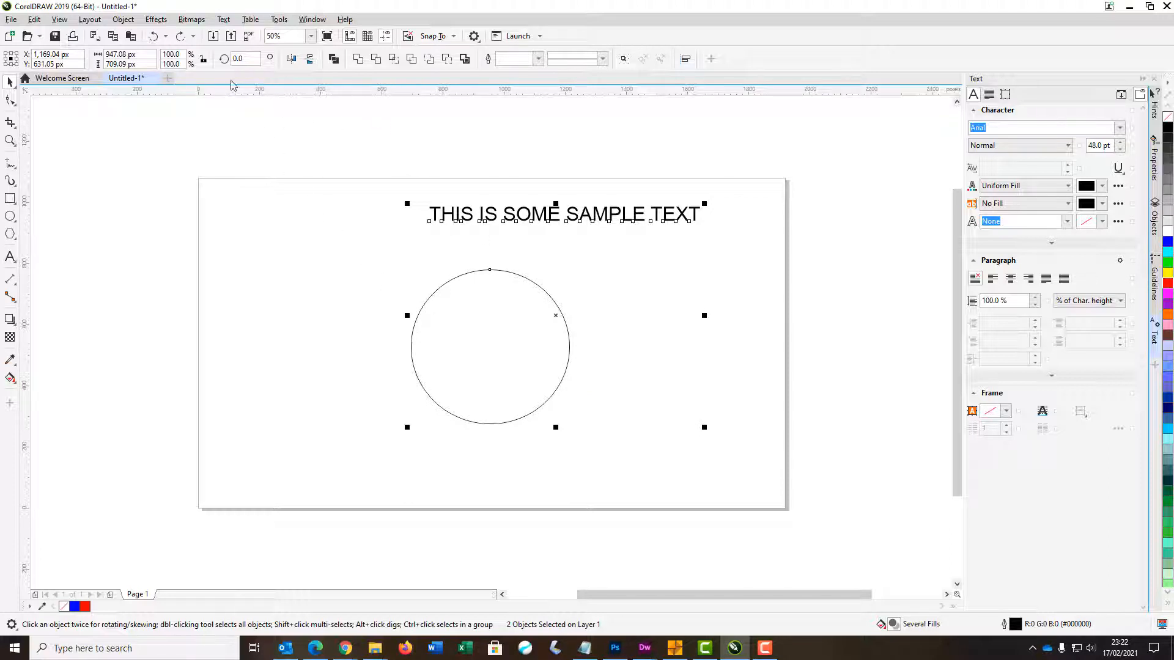
{"action": "left_click", "coordinate": [224, 24]}
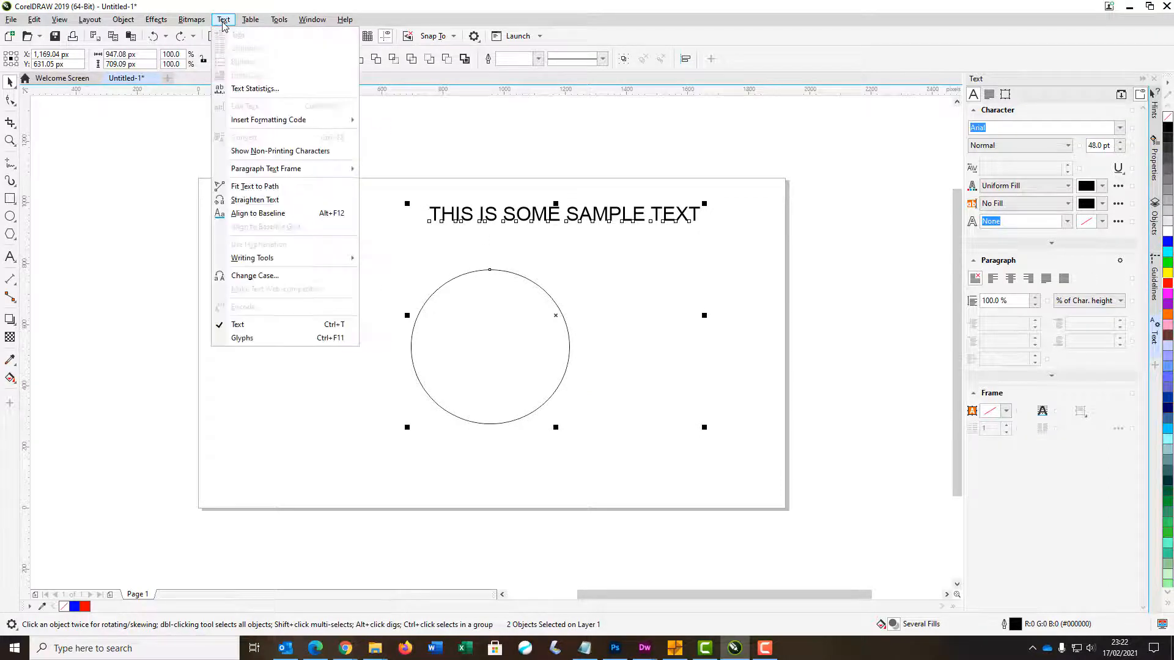
{"action": "left_click", "coordinate": [232, 190]}
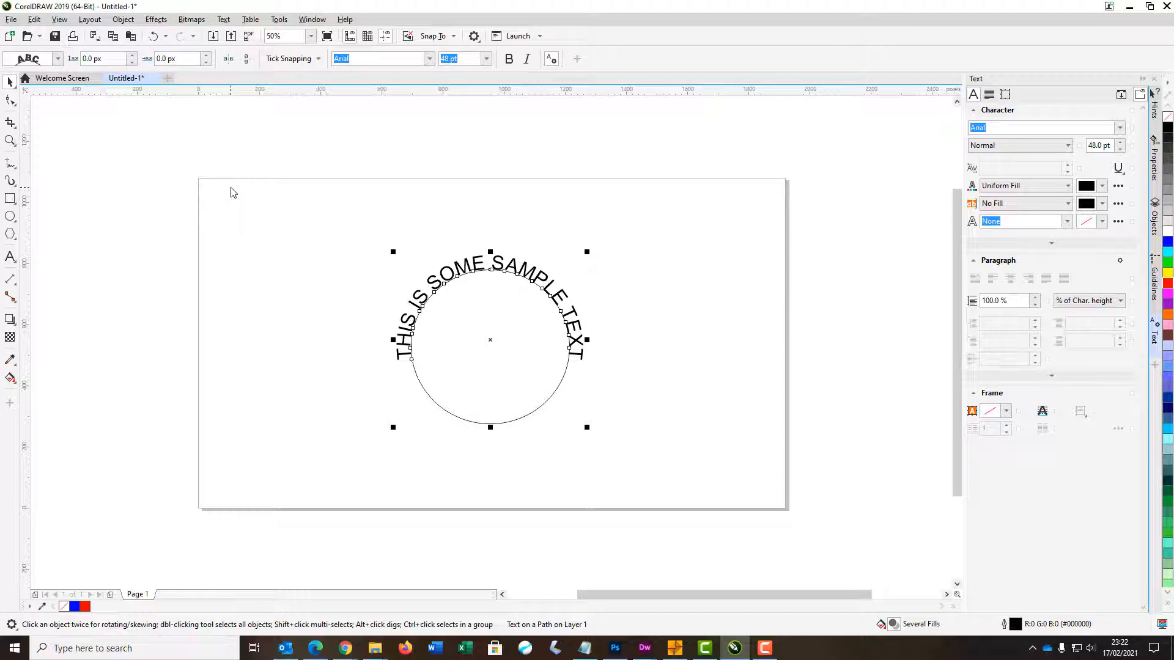
Set the text orientation along the circle to the second preset style and deselect the text.
{"action": "left_click", "coordinate": [58, 59]}
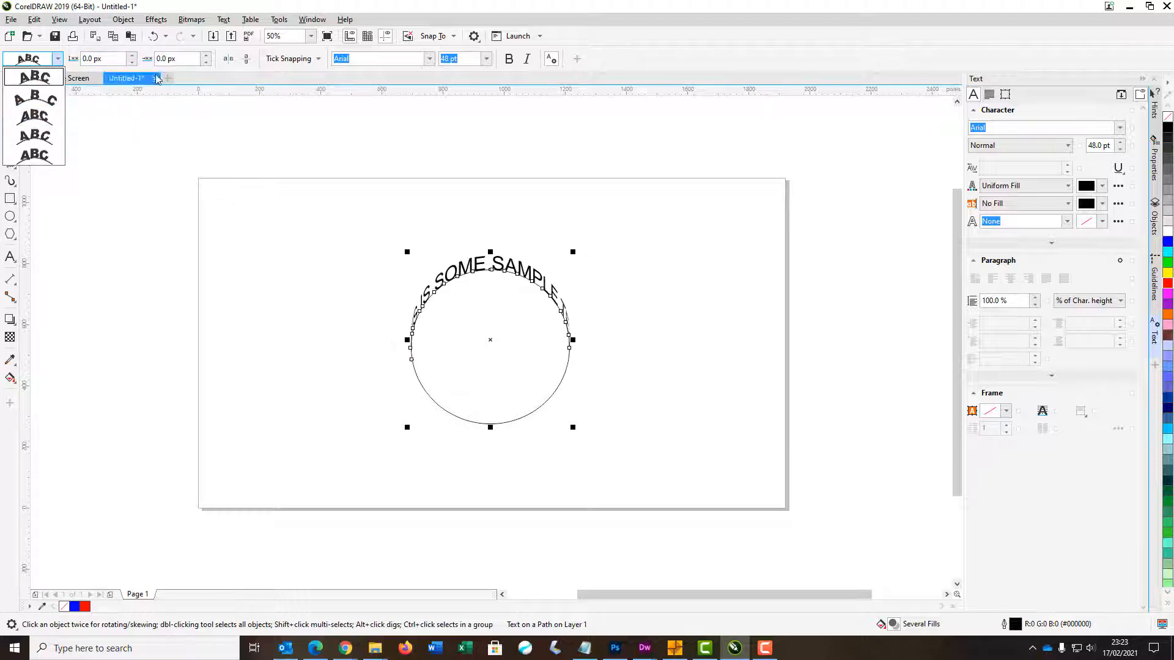
{"action": "left_click", "coordinate": [35, 96]}
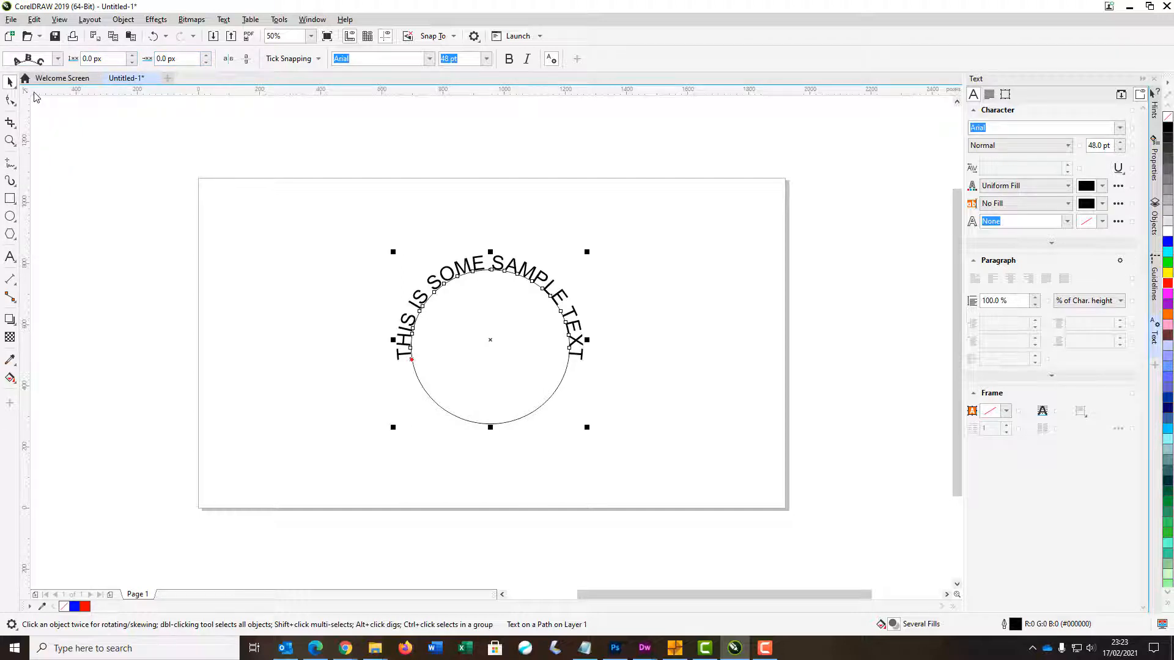
{"action": "left_click", "coordinate": [703, 406]}
Try to delete the circle while the whole text-on-path object is selected, and undo the deletion.
{"action": "left_click", "coordinate": [501, 426]}
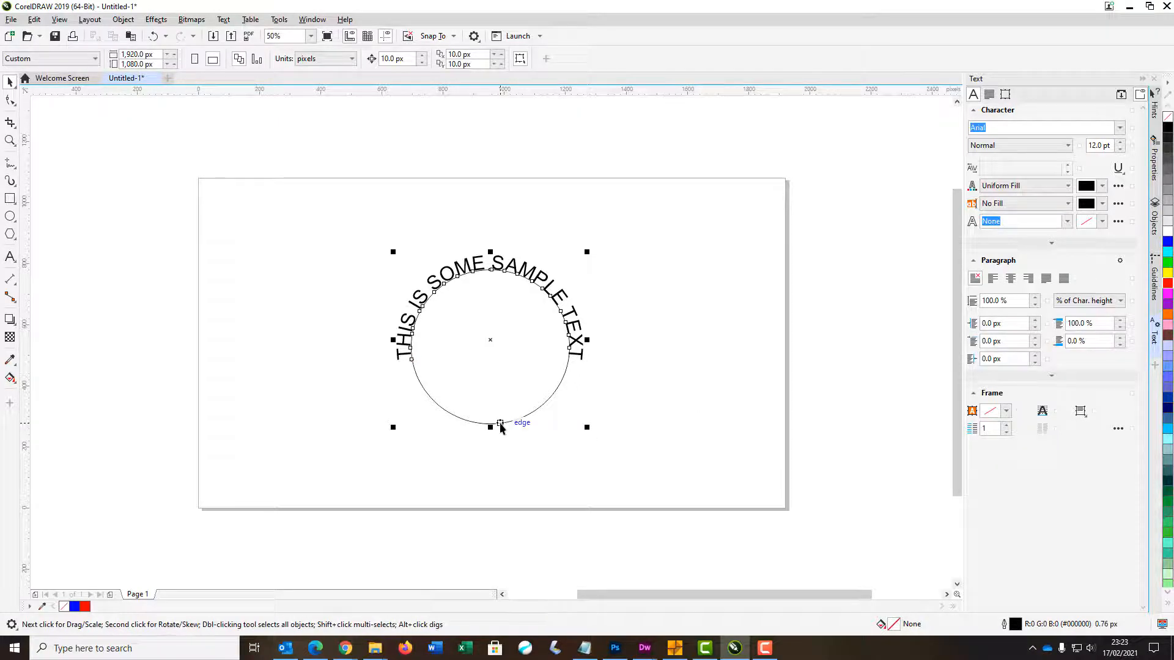
{"action": "key", "text": "Delete"}
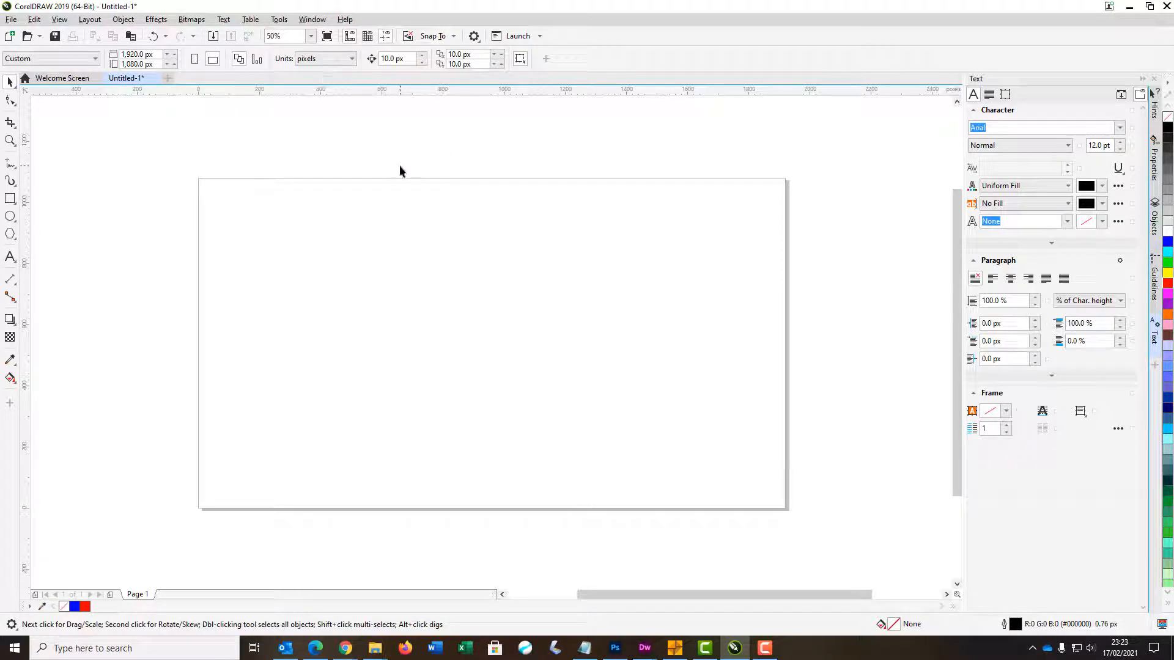
{"action": "left_click", "coordinate": [154, 37]}
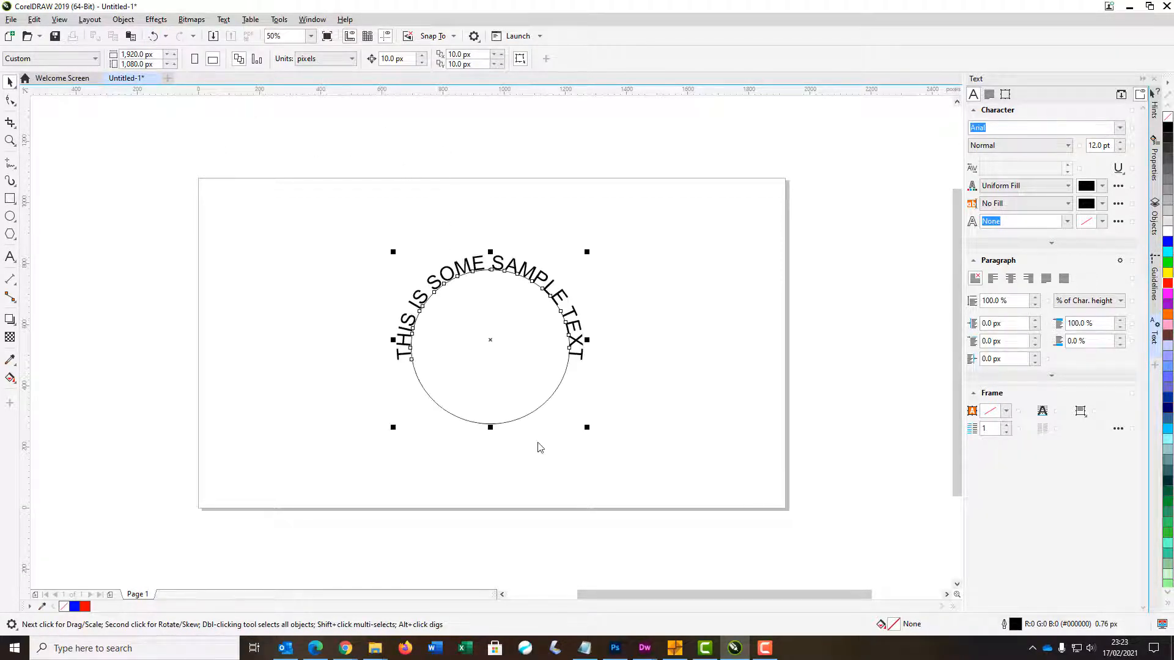
Select only the control ellipse under the curved text and delete it.
{"action": "left_click", "coordinate": [727, 313]}
{"action": "left_click", "coordinate": [548, 296]}
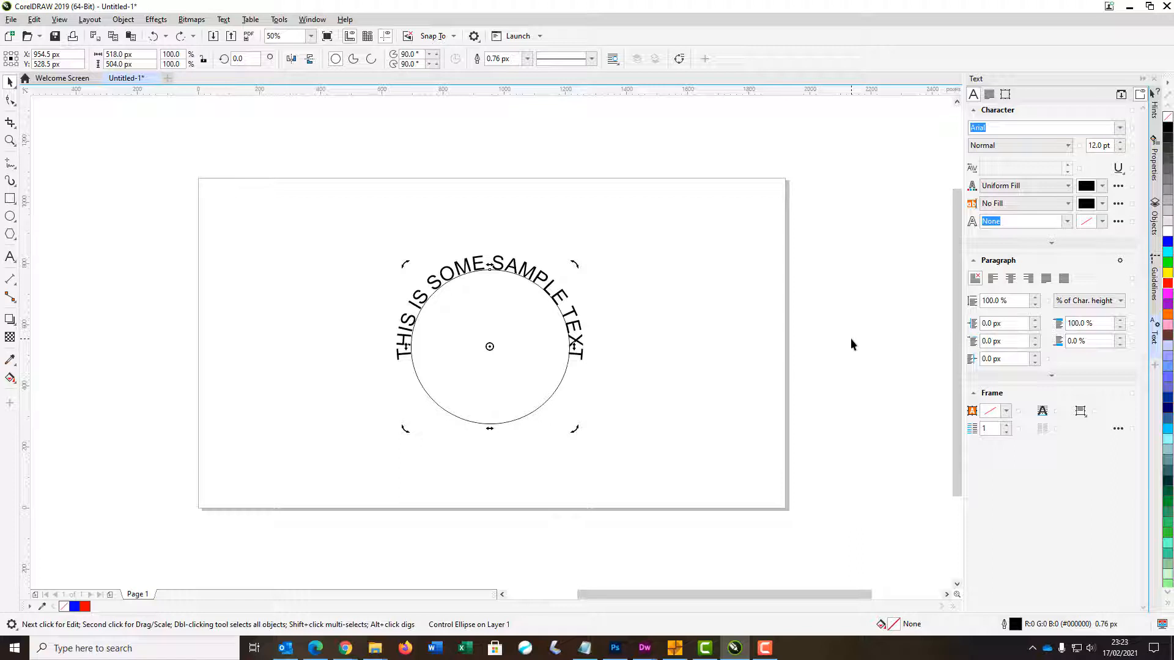
{"action": "key", "text": "Delete"}
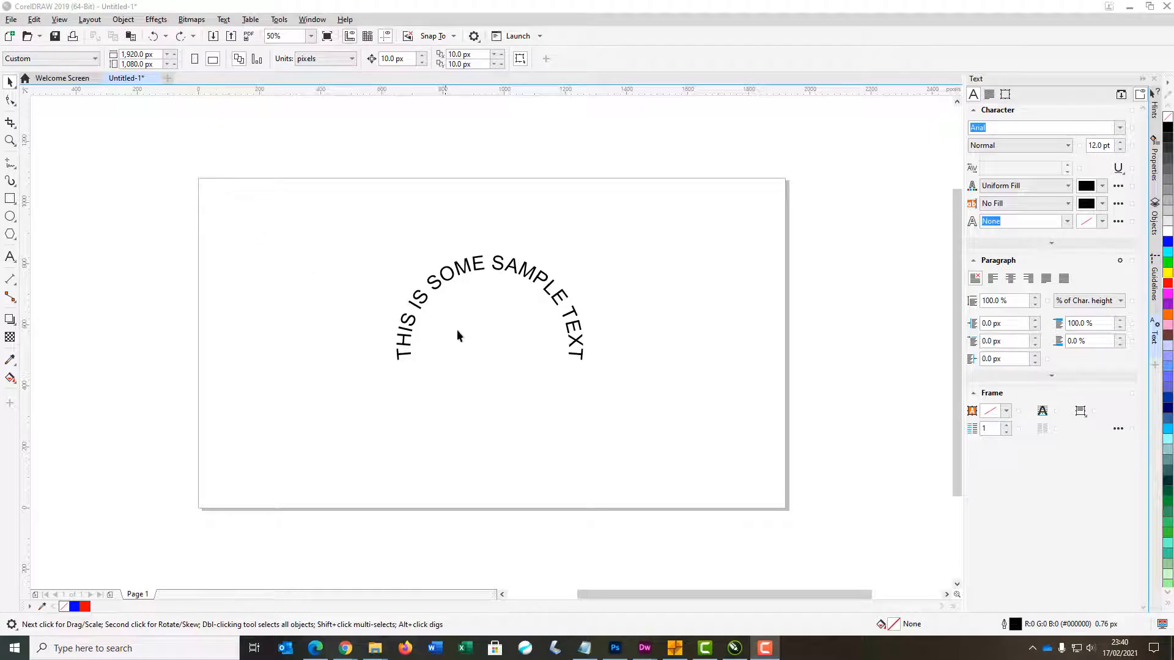
Fill the curved text with red (R:255 G:0 B:0) and deselect it.
{"action": "left_click", "coordinate": [578, 355]}
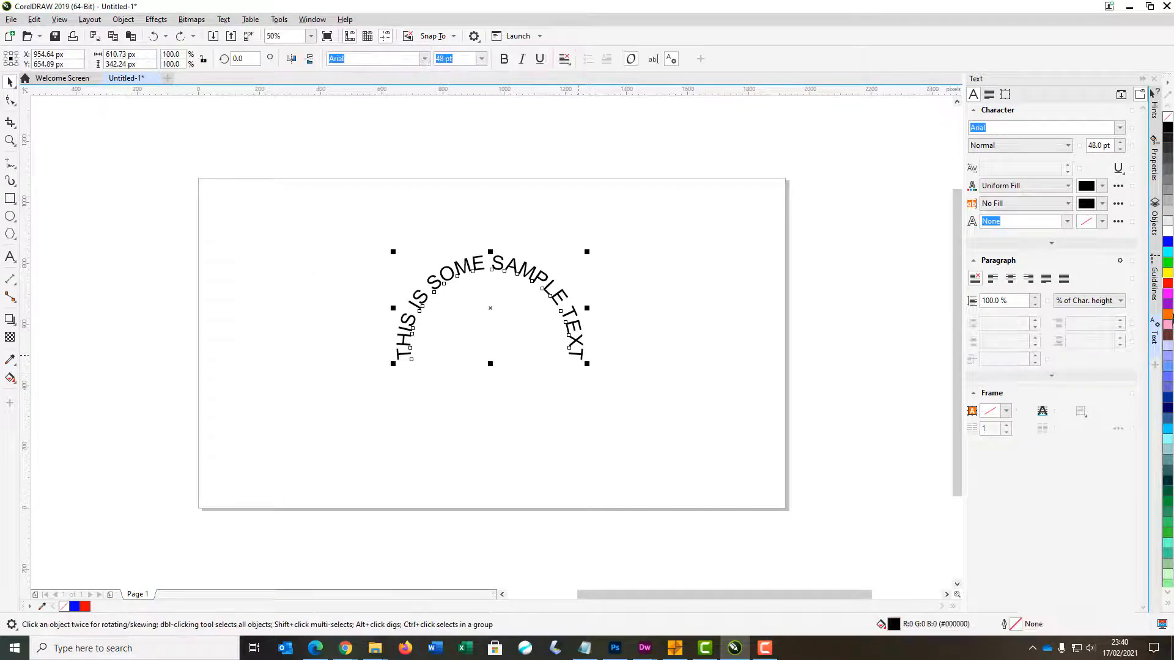
{"action": "left_click", "coordinate": [1167, 285]}
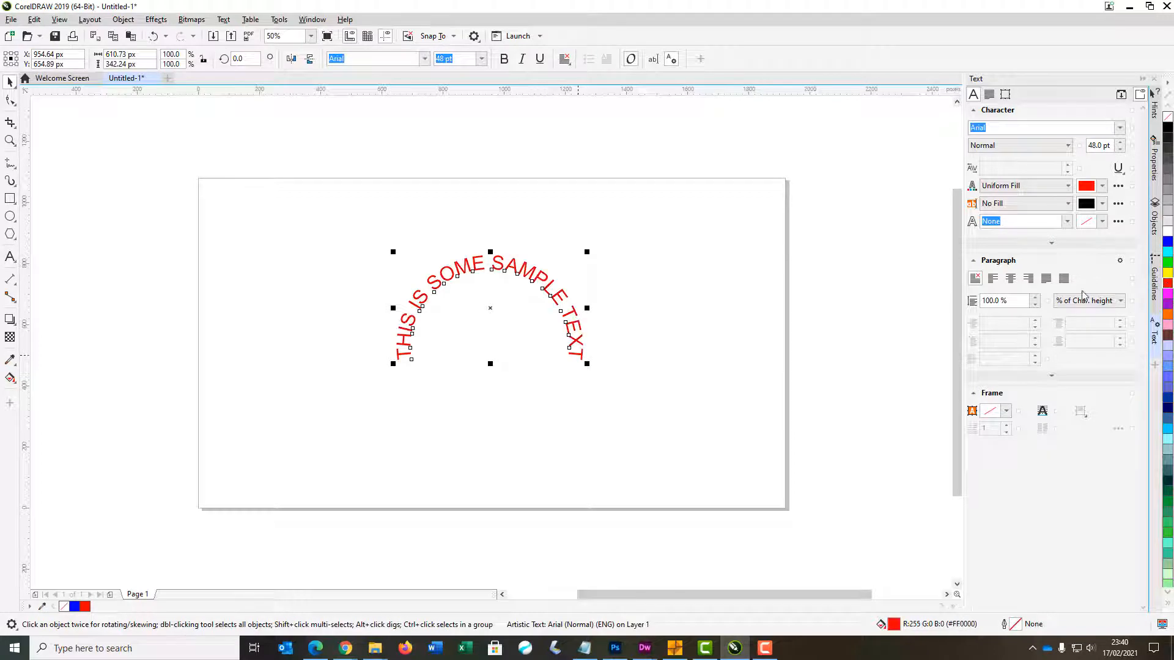
{"action": "left_click", "coordinate": [714, 335]}
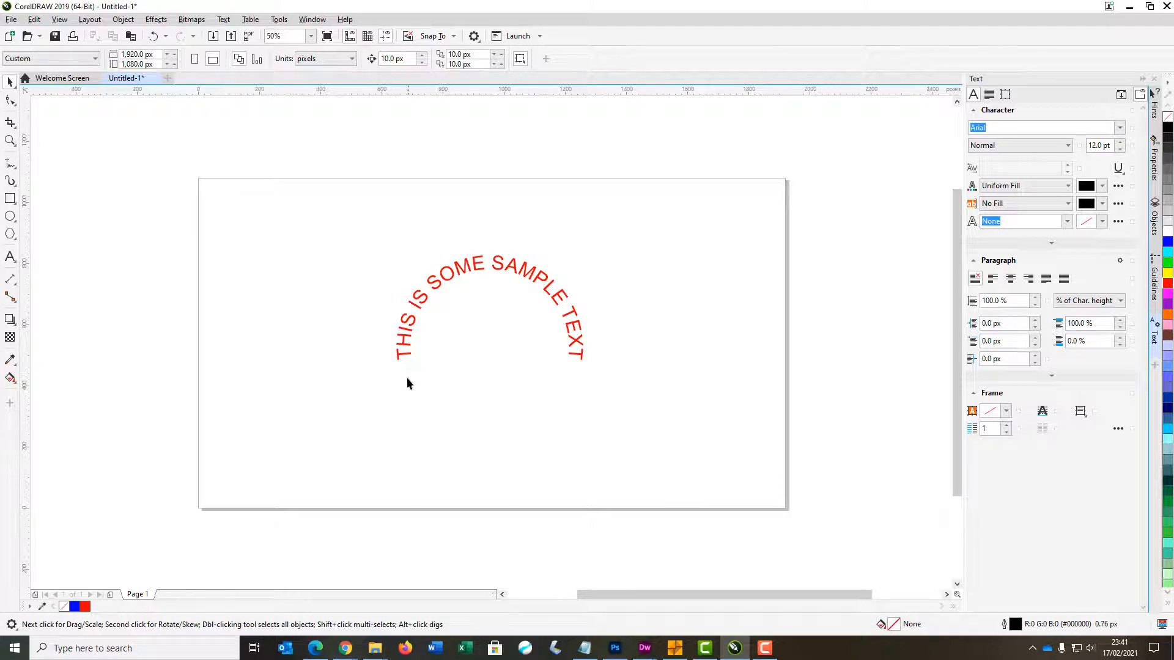
Break the red curved artistic text apart into separate words.
{"action": "left_click", "coordinate": [401, 357]}
{"action": "left_click", "coordinate": [400, 353]}
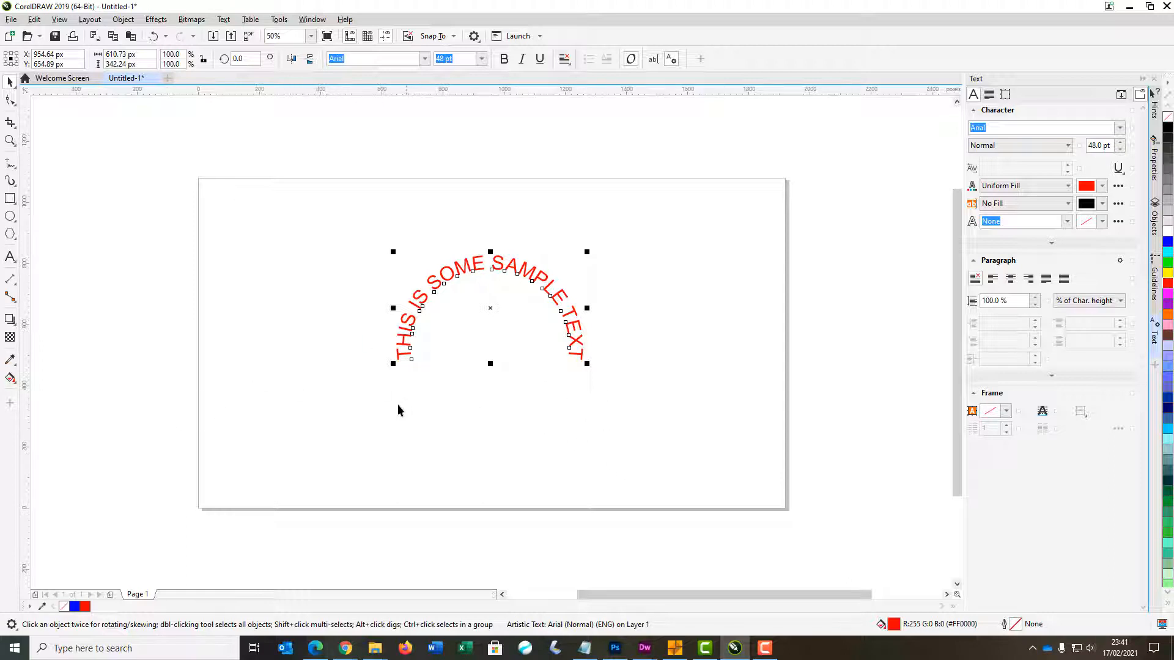
{"action": "left_click", "coordinate": [357, 410]}
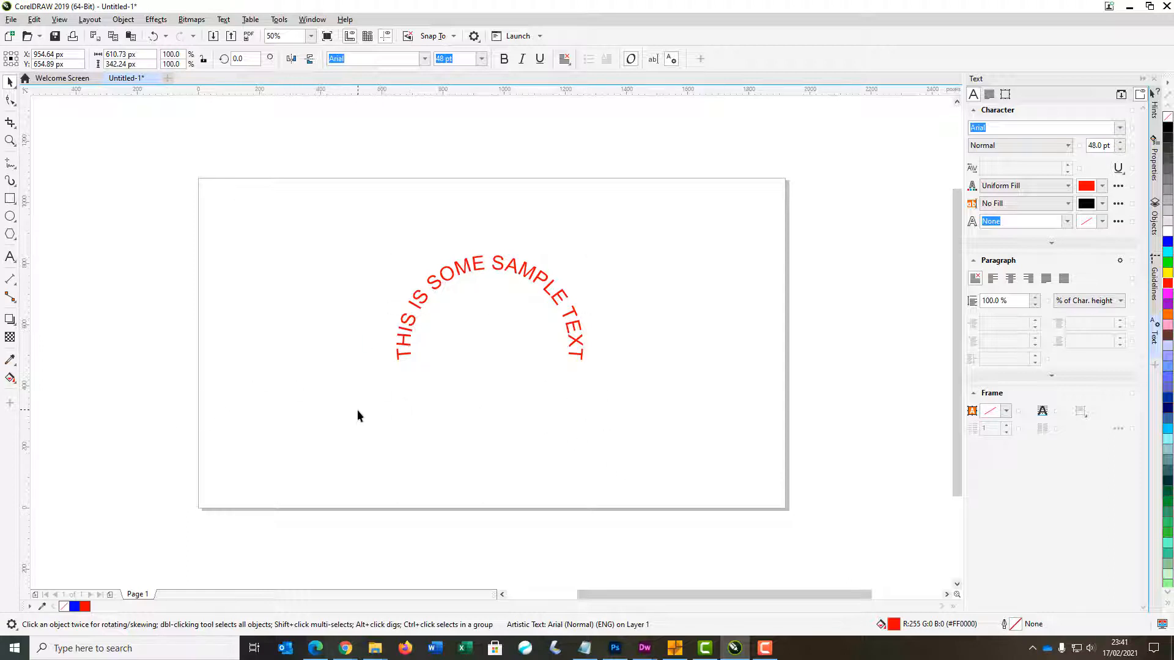
{"action": "left_click", "coordinate": [402, 356]}
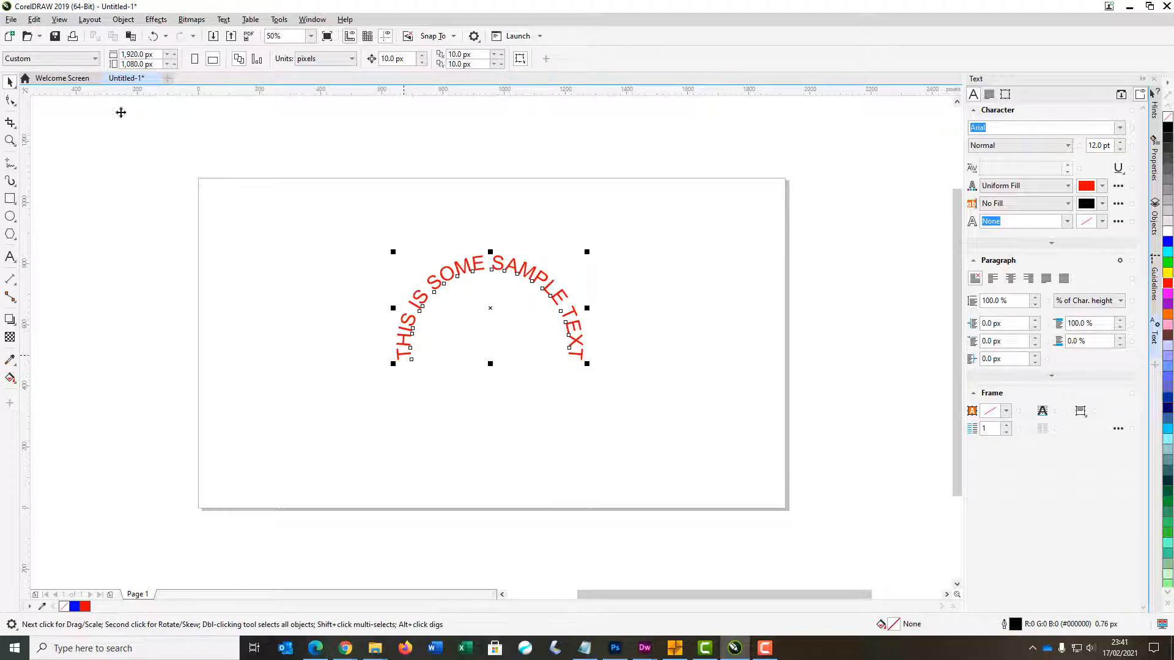
{"action": "left_click", "coordinate": [125, 20]}
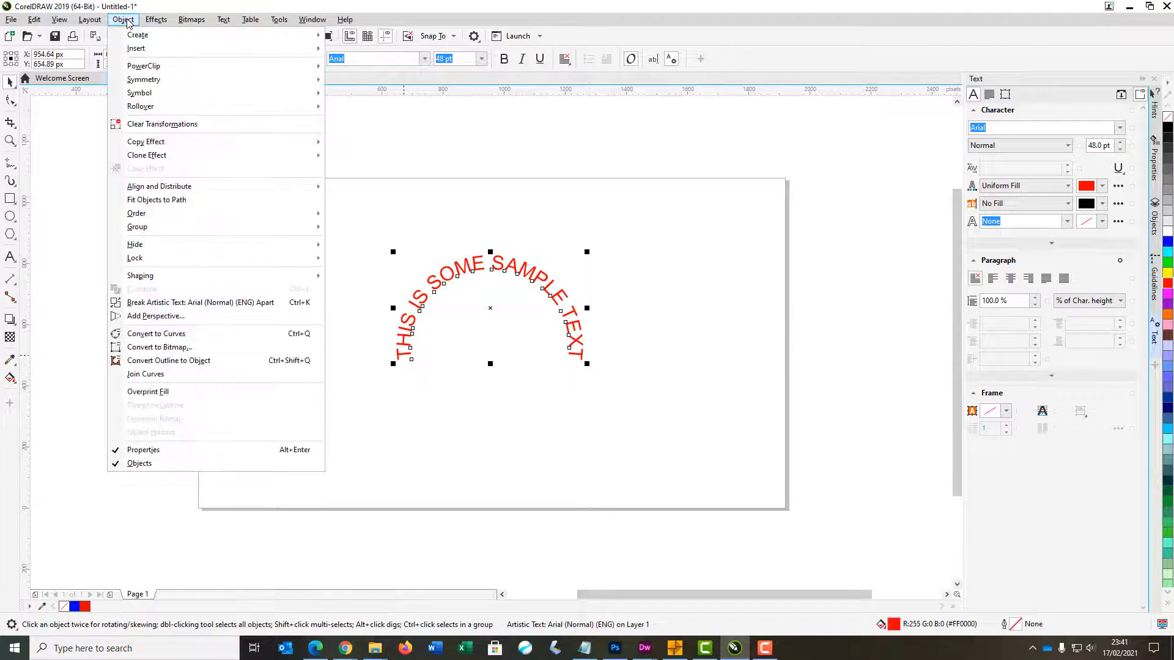
{"action": "left_click", "coordinate": [157, 305]}
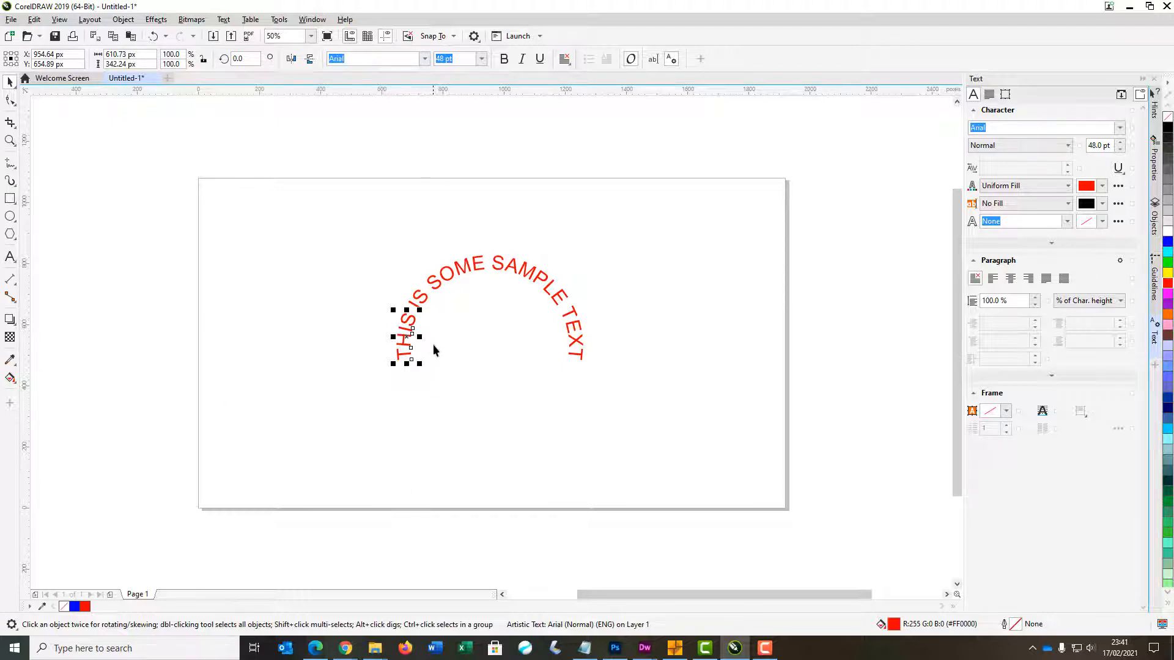
Select the words IS, SOME and SAMPLE one at a time to check that each is a separate object.
{"action": "left_click", "coordinate": [419, 300]}
{"action": "left_click", "coordinate": [450, 281]}
{"action": "left_click", "coordinate": [450, 281]}
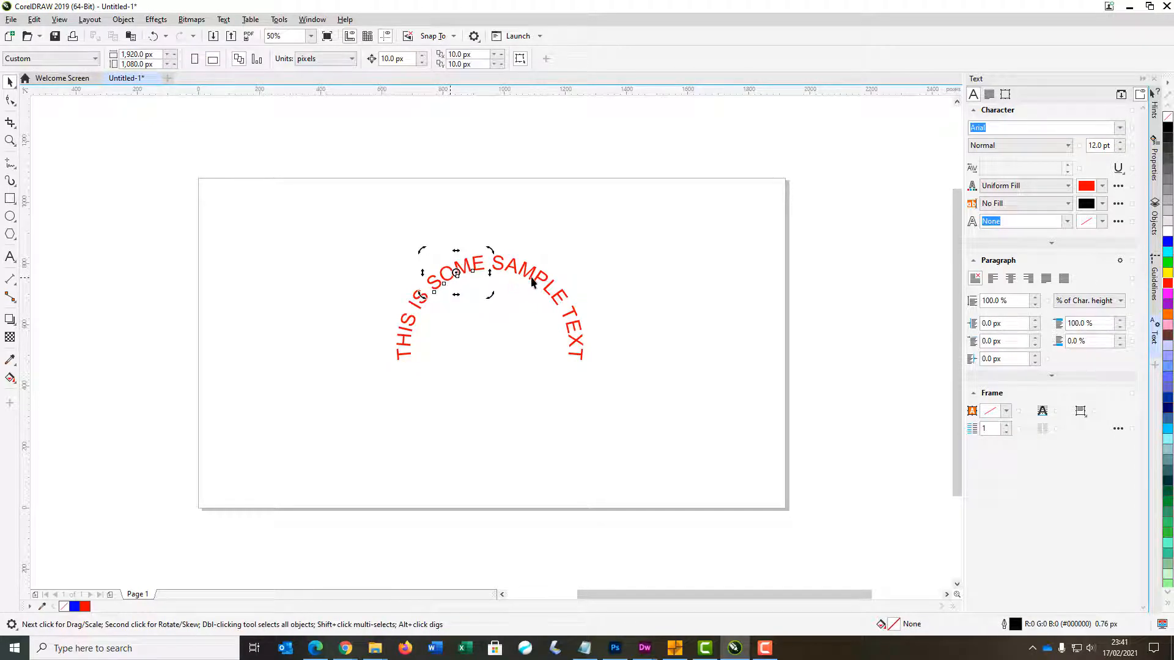
{"action": "left_click", "coordinate": [529, 283]}
{"action": "left_click", "coordinate": [529, 283]}
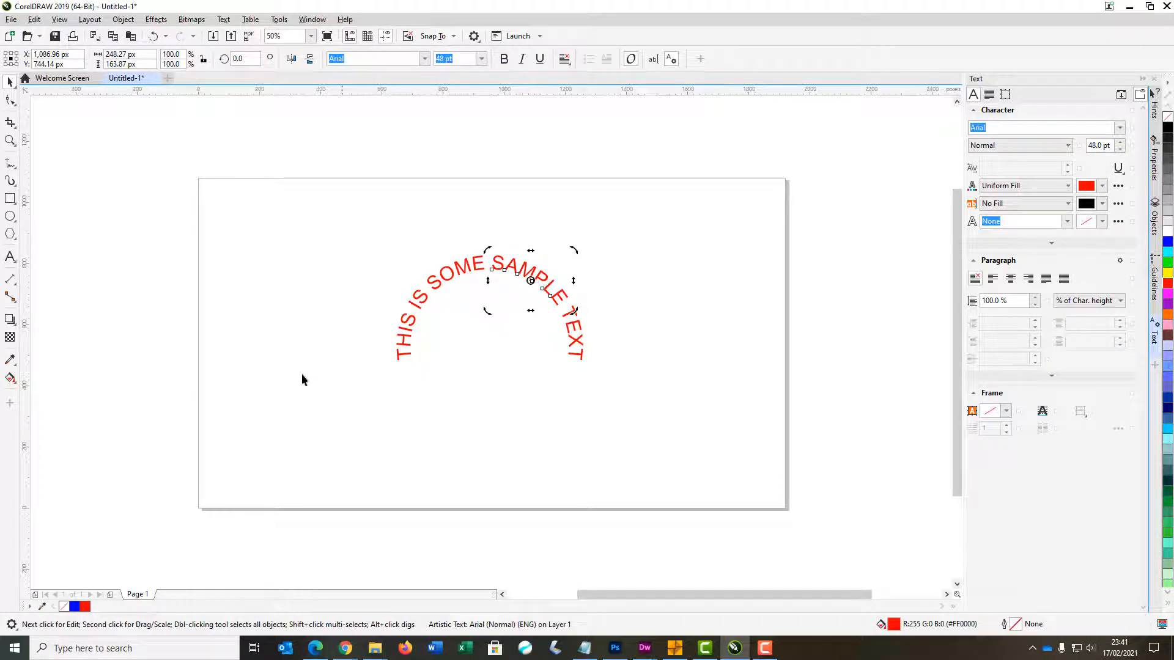
{"action": "left_click", "coordinate": [274, 413]}
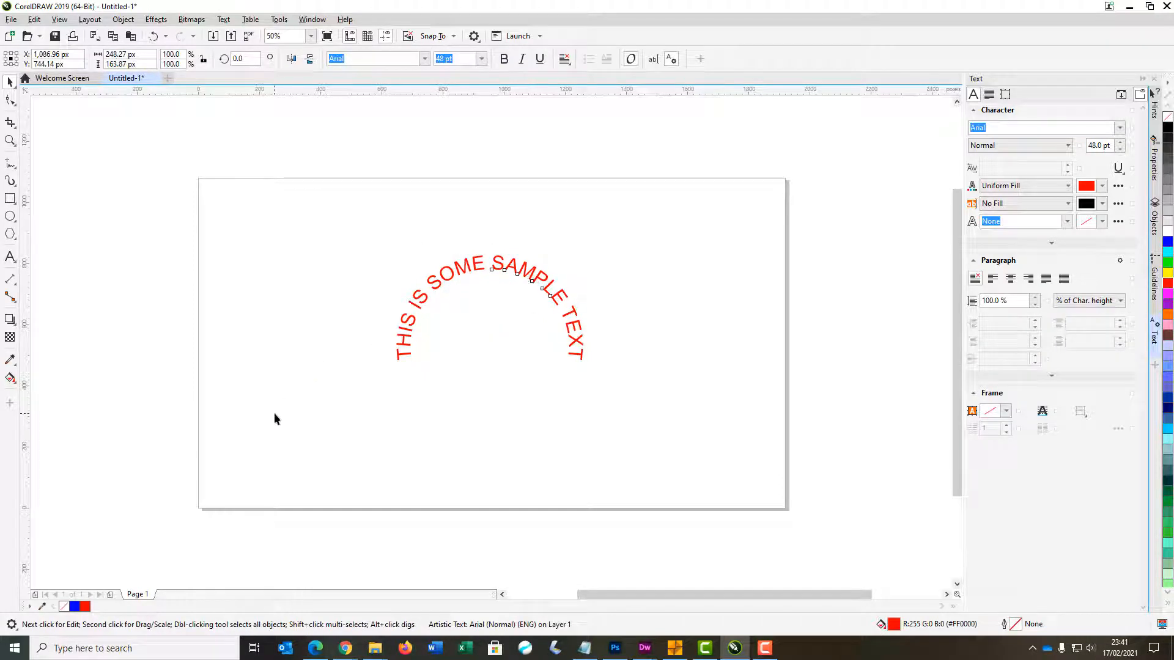
Break the word THIS apart into individual letters.
{"action": "left_click", "coordinate": [405, 361]}
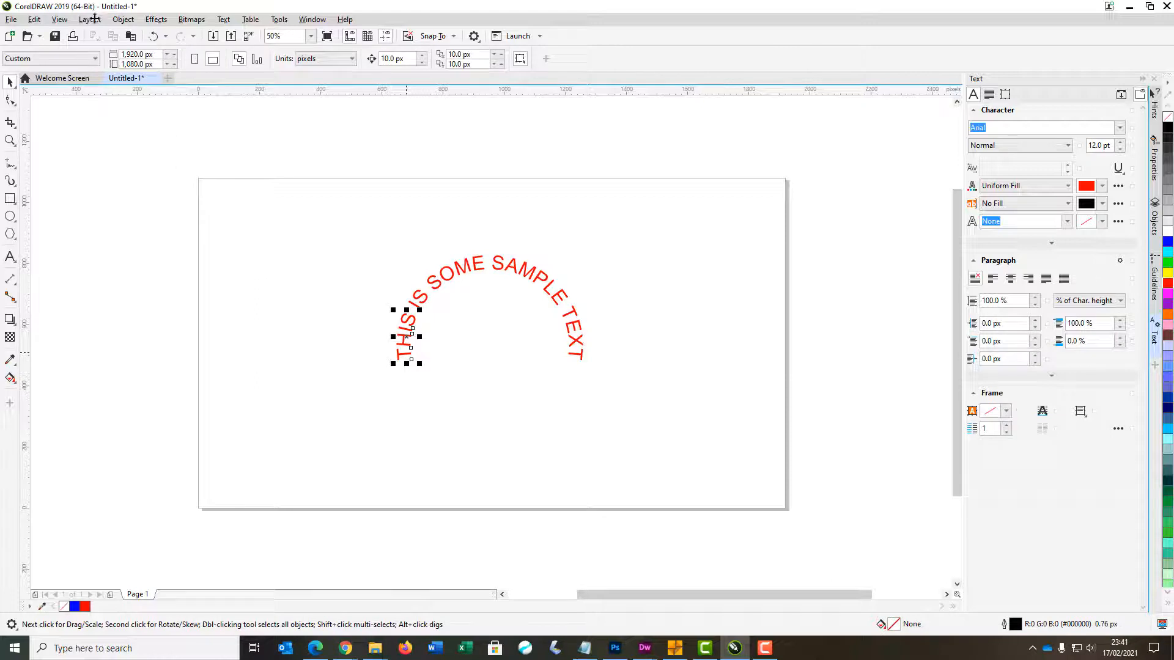
{"action": "left_click", "coordinate": [124, 19]}
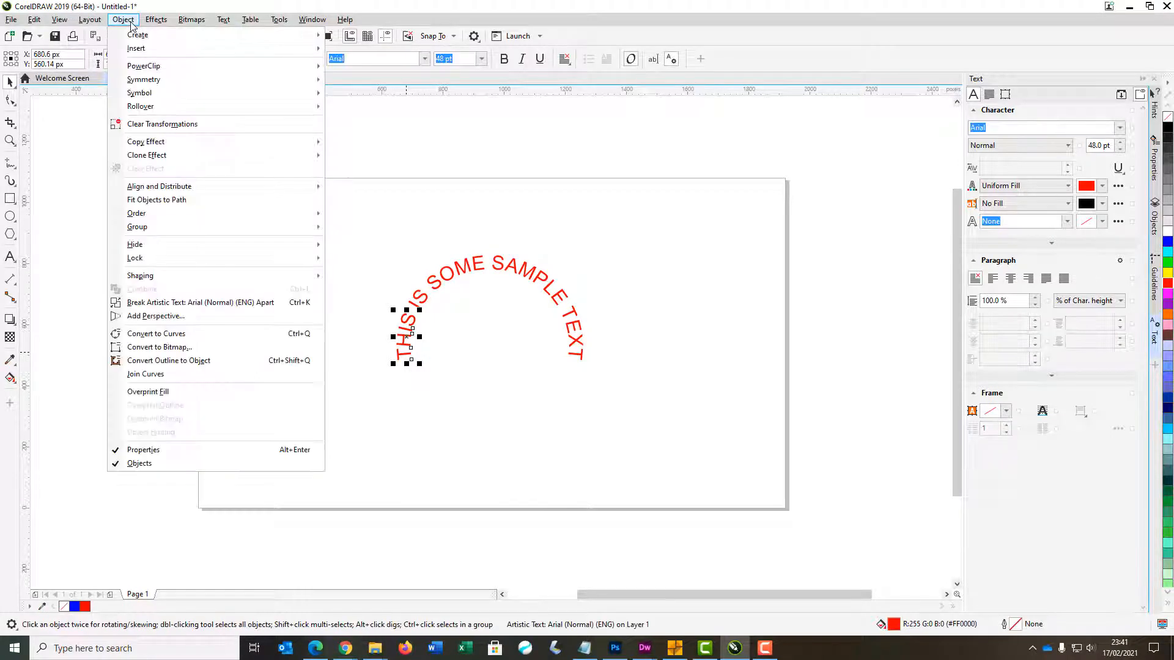
{"action": "left_click", "coordinate": [177, 308]}
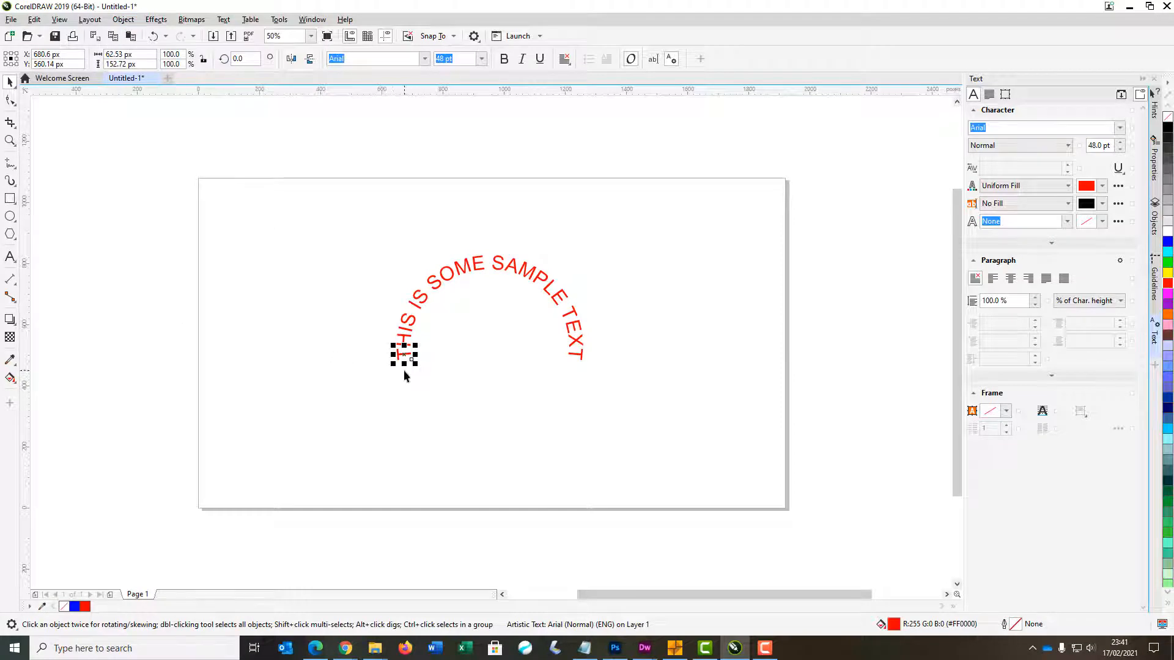
Break the words IS and SOME apart into individual letters.
{"action": "left_click", "coordinate": [421, 308]}
{"action": "left_click", "coordinate": [421, 304]}
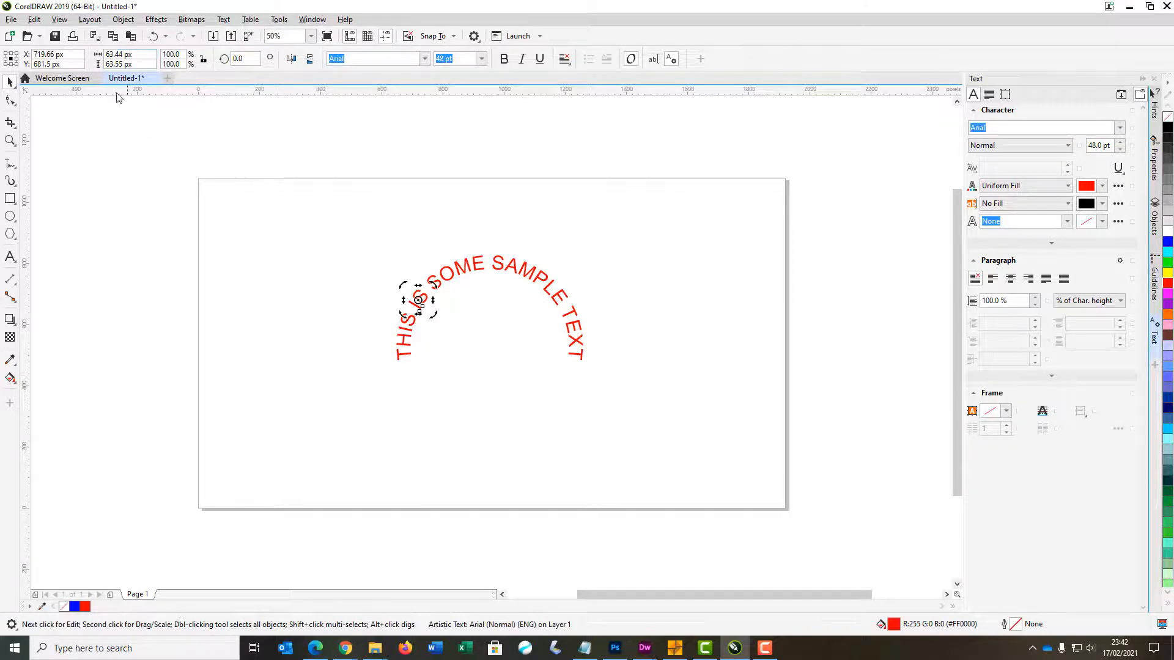
{"action": "left_click", "coordinate": [122, 20]}
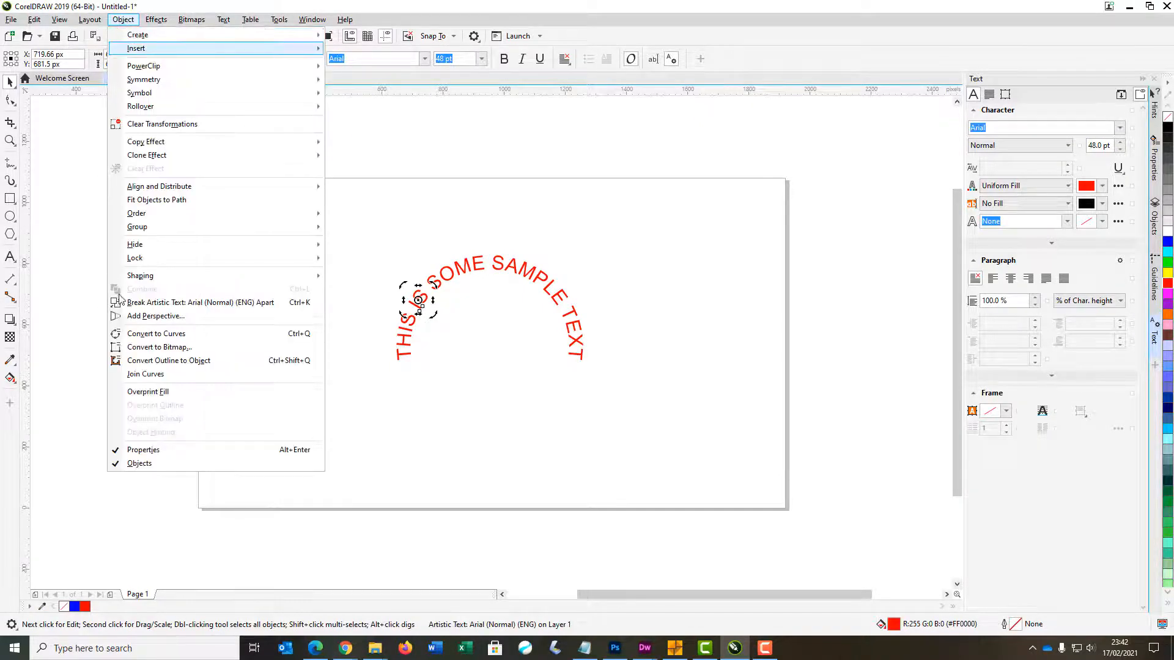
{"action": "left_click", "coordinate": [152, 303]}
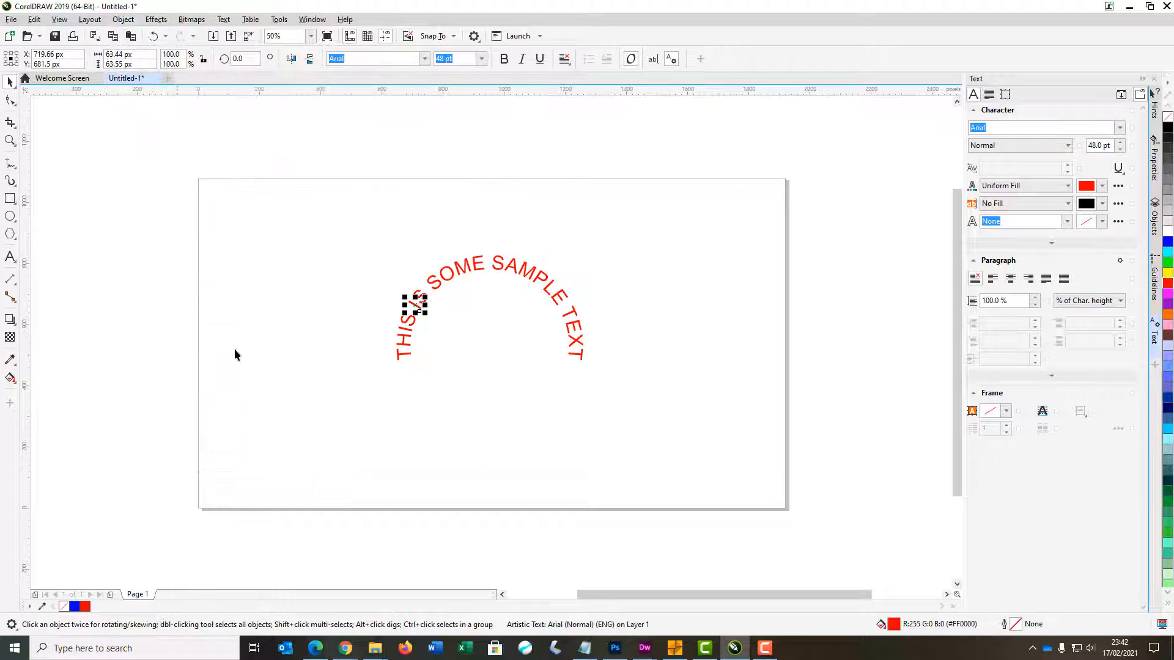
{"action": "left_click", "coordinate": [454, 279]}
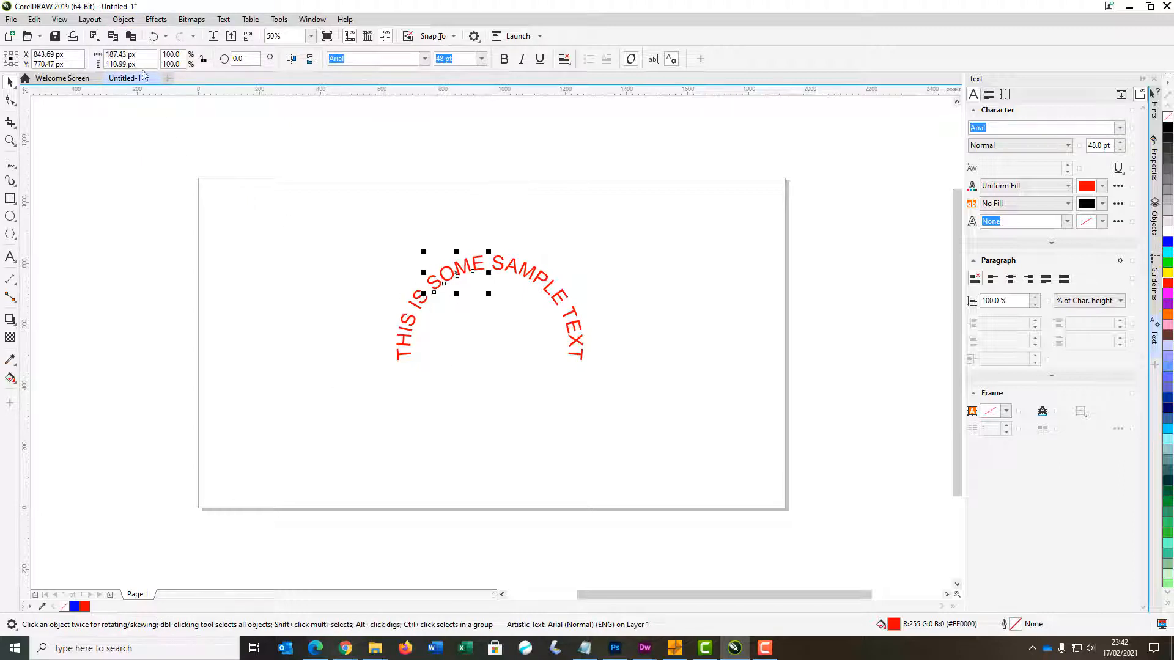
{"action": "left_click", "coordinate": [125, 21]}
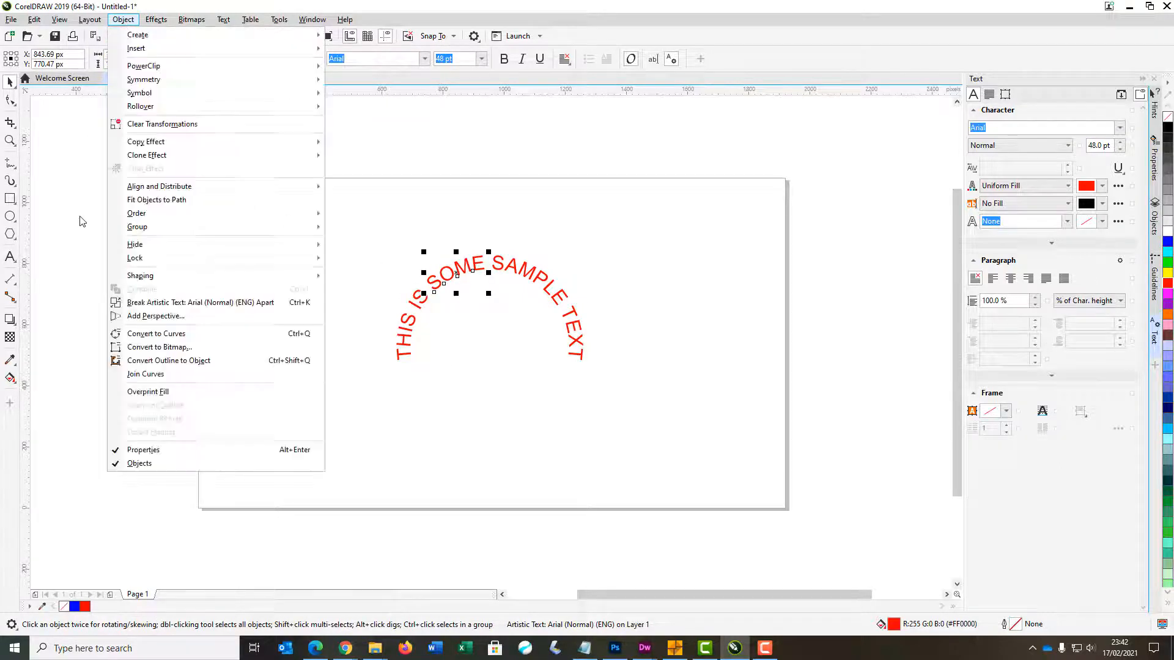
{"action": "left_click", "coordinate": [144, 303]}
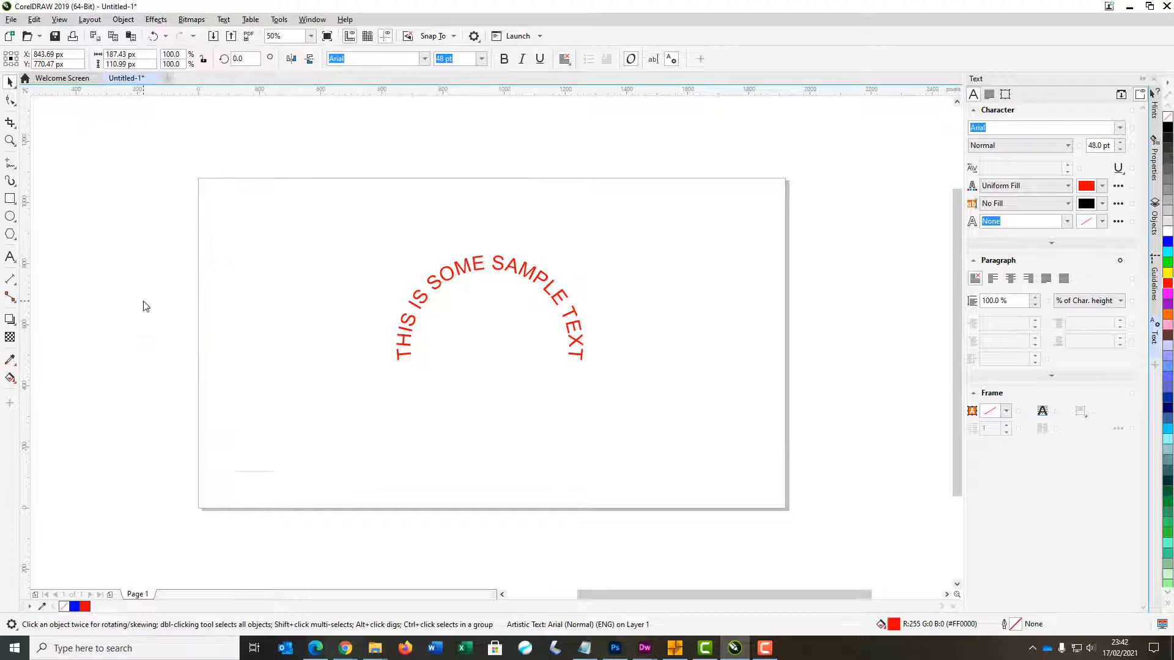
Break the words SAMPLE and TEXT apart into individual letters.
{"action": "left_click", "coordinate": [516, 274]}
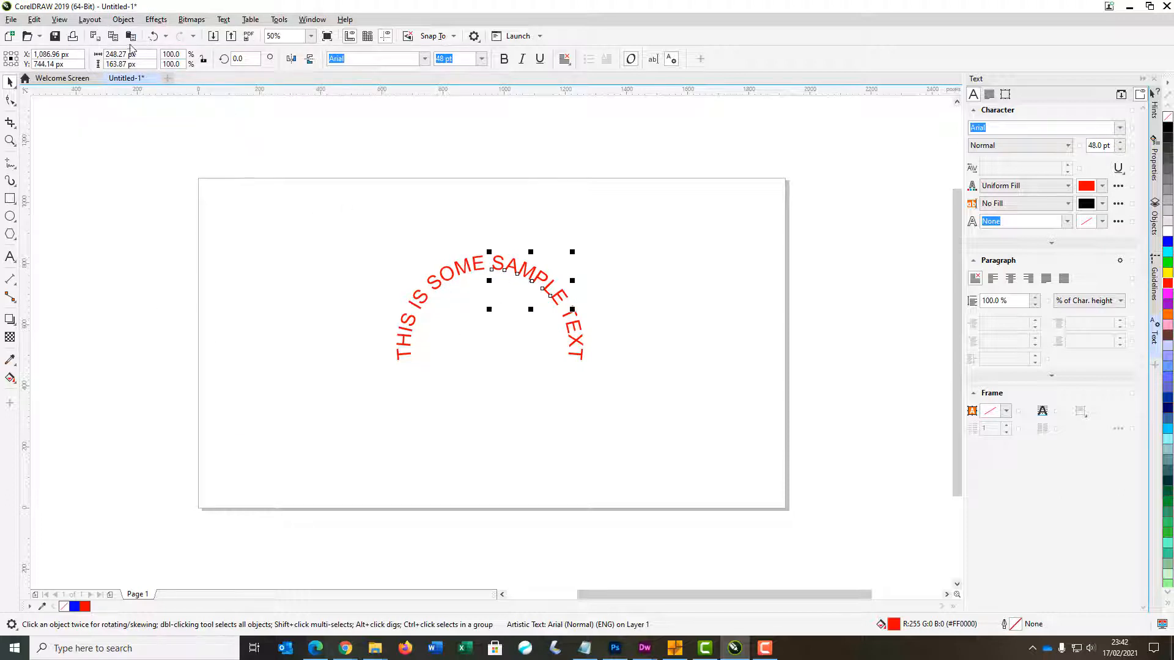
{"action": "left_click", "coordinate": [123, 19]}
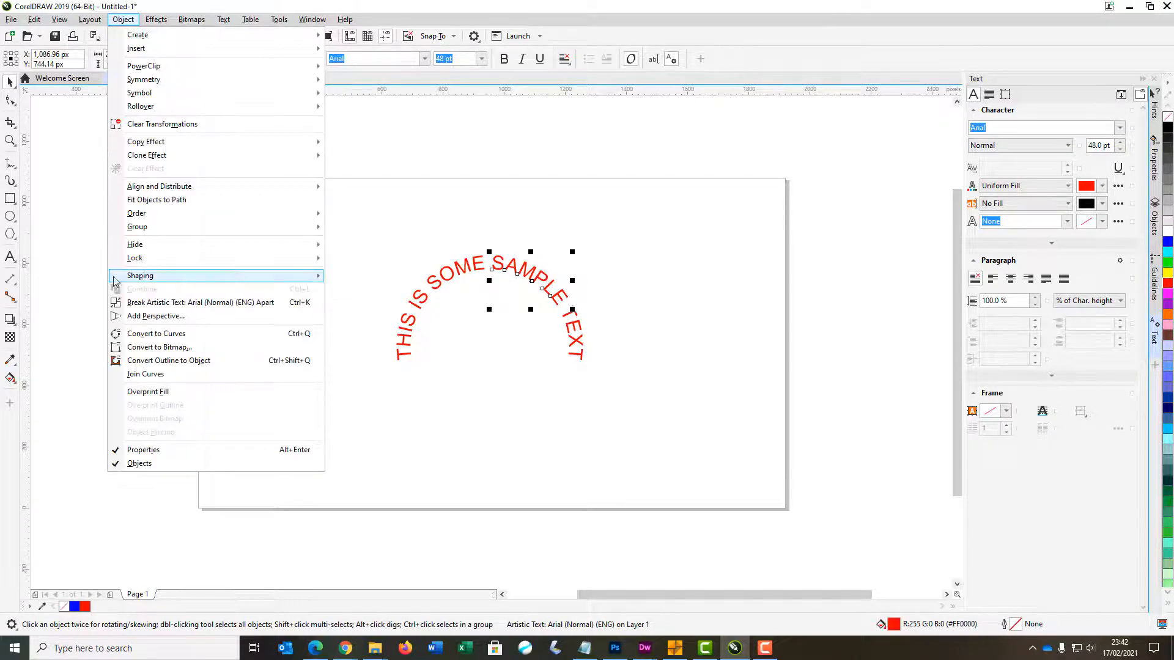
{"action": "left_click", "coordinate": [139, 302]}
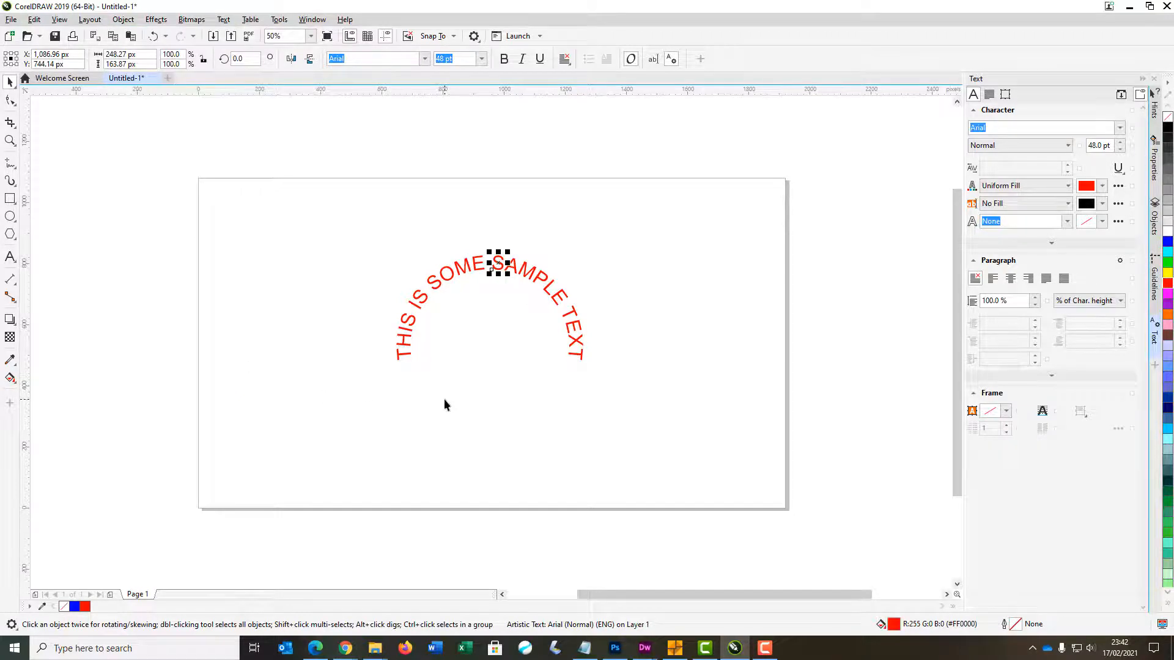
{"action": "left_click", "coordinate": [571, 352]}
{"action": "left_click", "coordinate": [128, 20]}
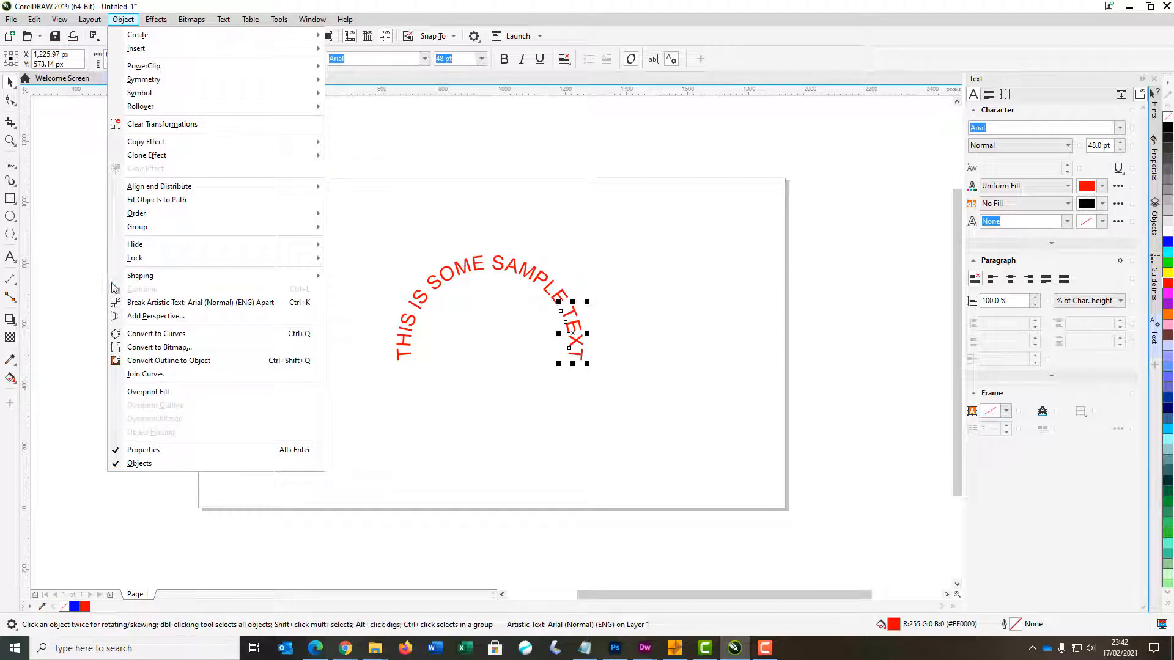
{"action": "left_click", "coordinate": [158, 303]}
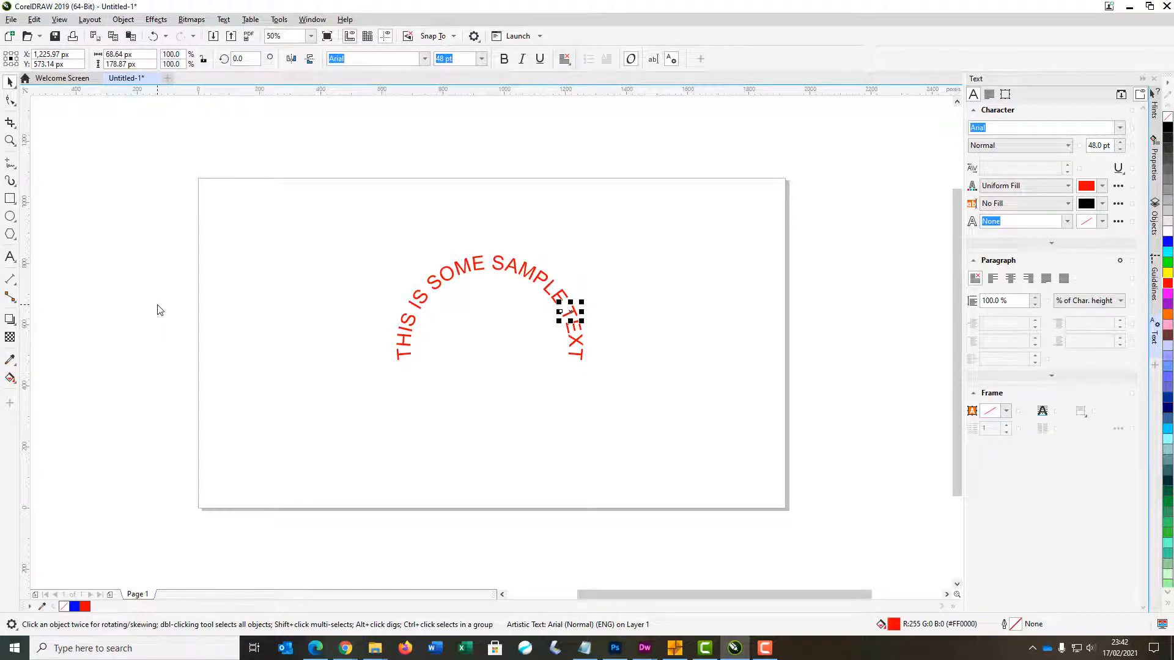
{"action": "left_click", "coordinate": [305, 431]}
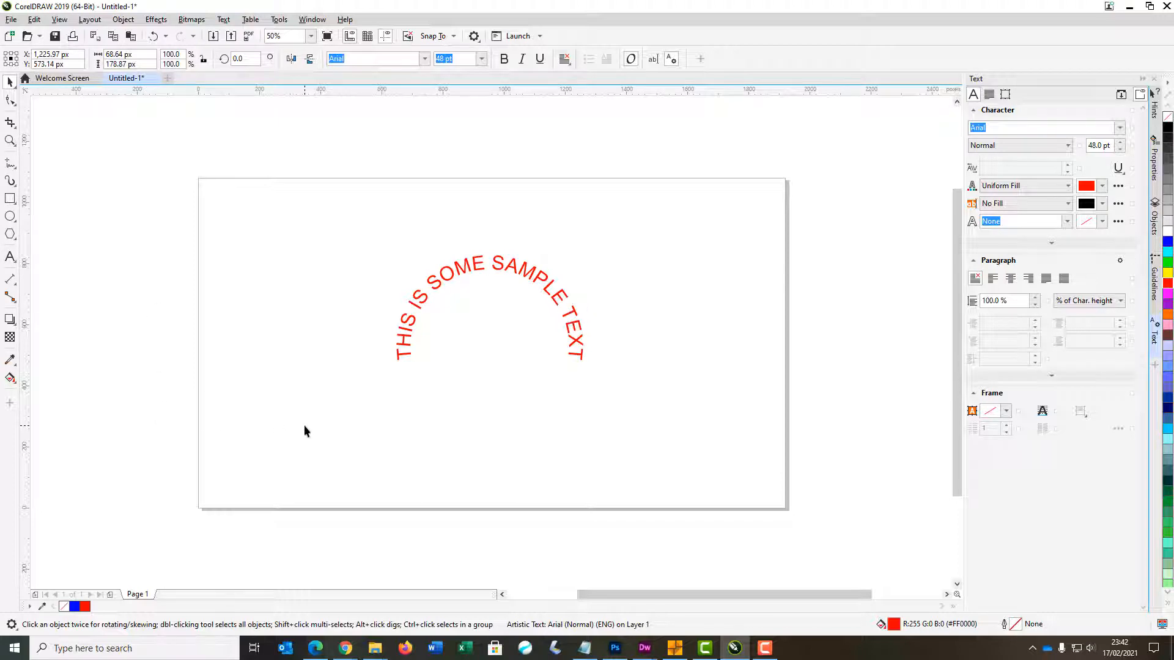
{"action": "left_click", "coordinate": [571, 365]}
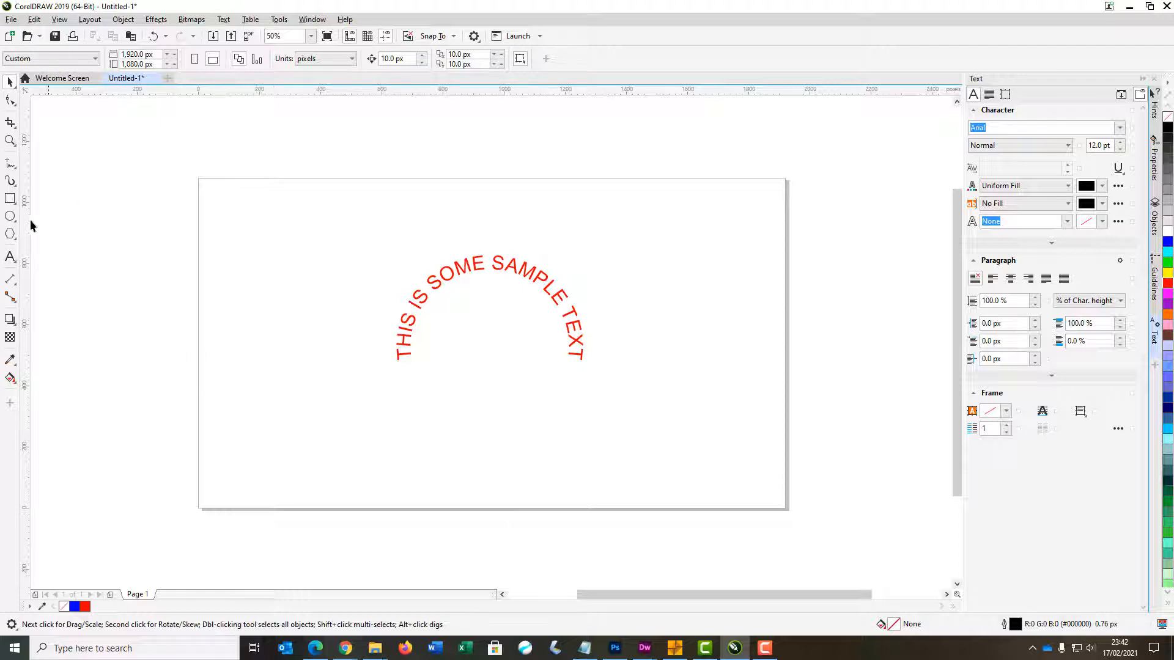
Draw a rectangle around the whole curved text and narrow it from its left side to about 674 by 420 px.
{"action": "left_click", "coordinate": [10, 199]}
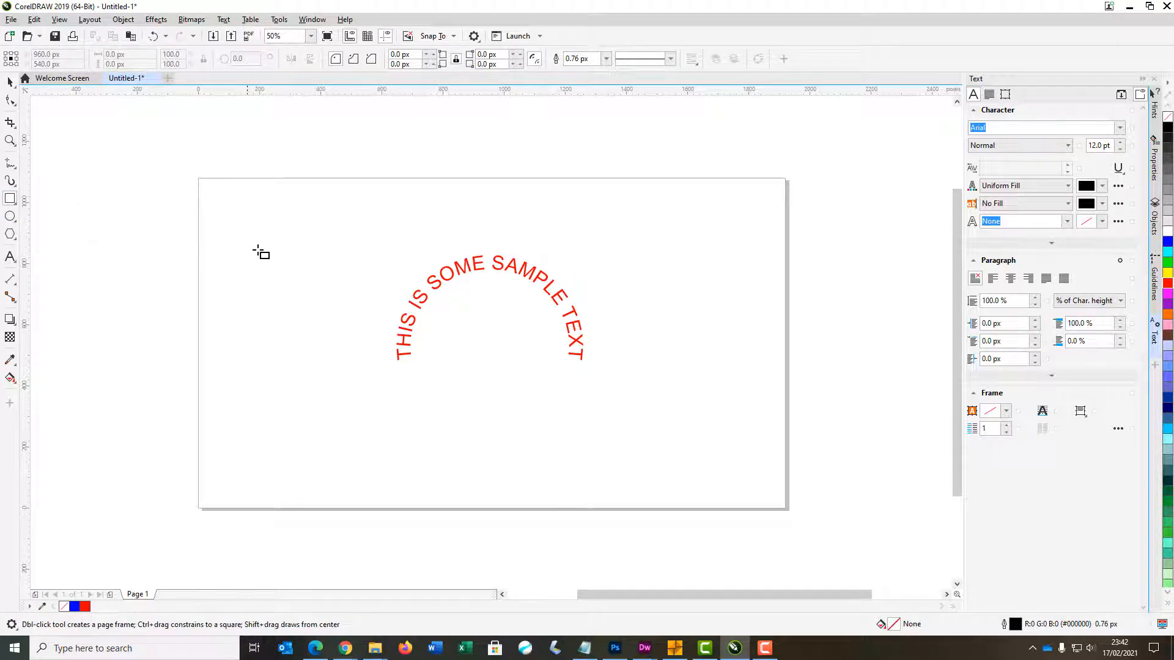
{"action": "left_click_drag", "start_coordinate": [377, 242], "coordinate": [591, 370]}
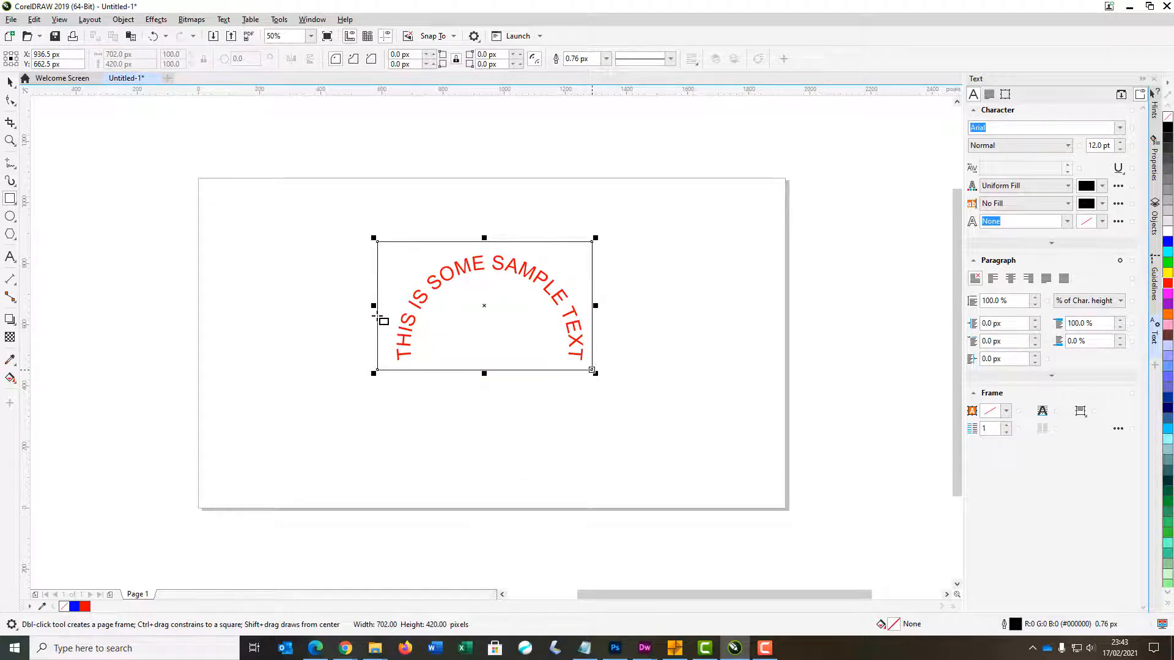
{"action": "left_click_drag", "start_coordinate": [374, 306], "coordinate": [380, 306]}
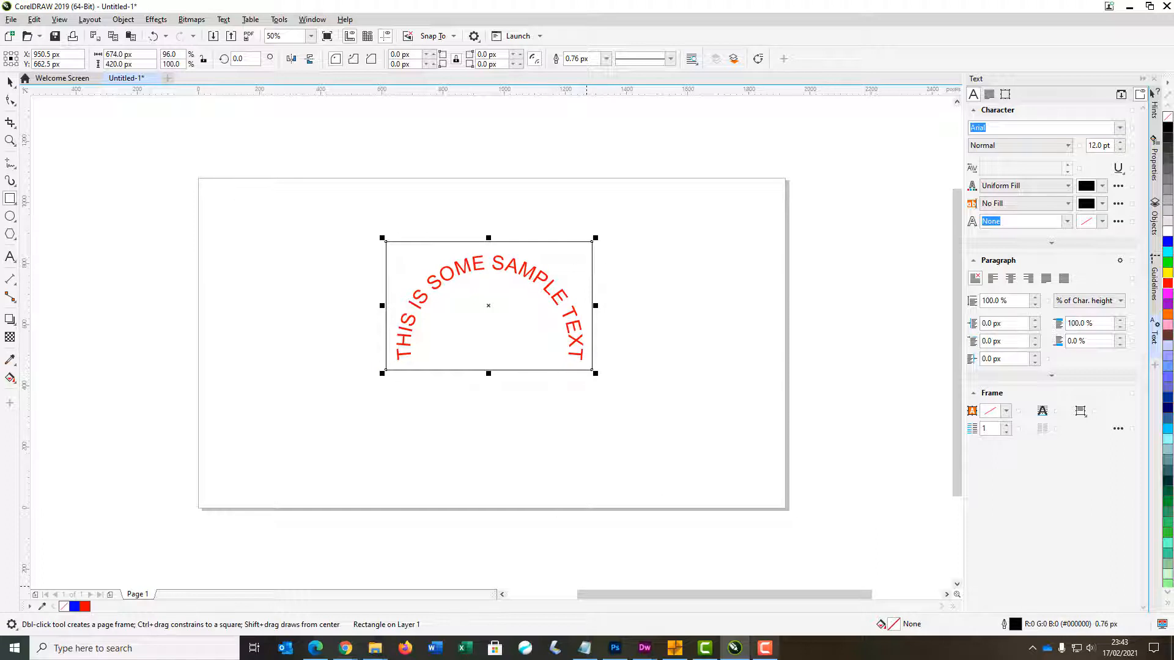
Remove the outline of the rectangle around the text by setting its outline colour to none.
{"action": "double_click", "coordinate": [1015, 624]}
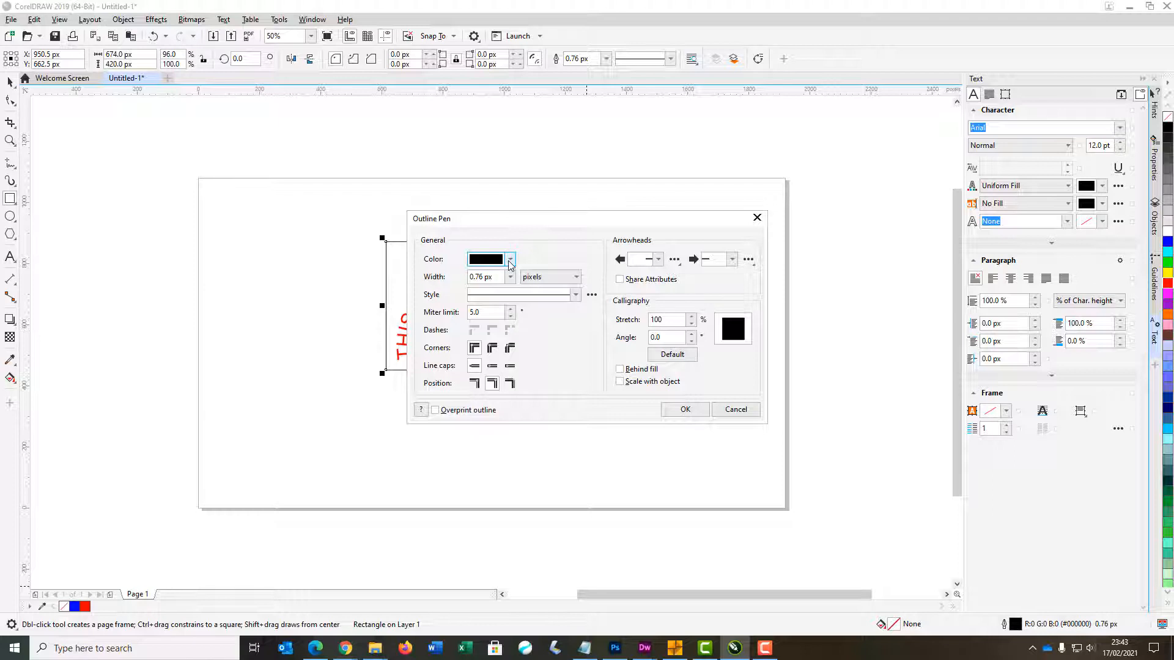
{"action": "left_click", "coordinate": [510, 261]}
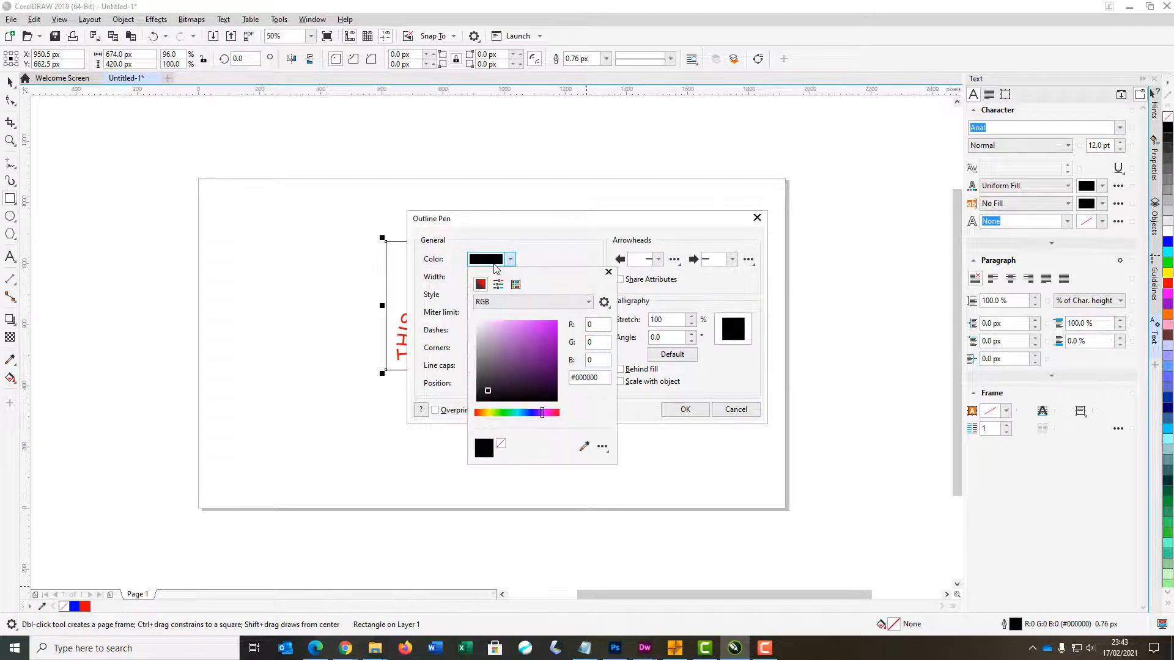
{"action": "left_click", "coordinate": [500, 445]}
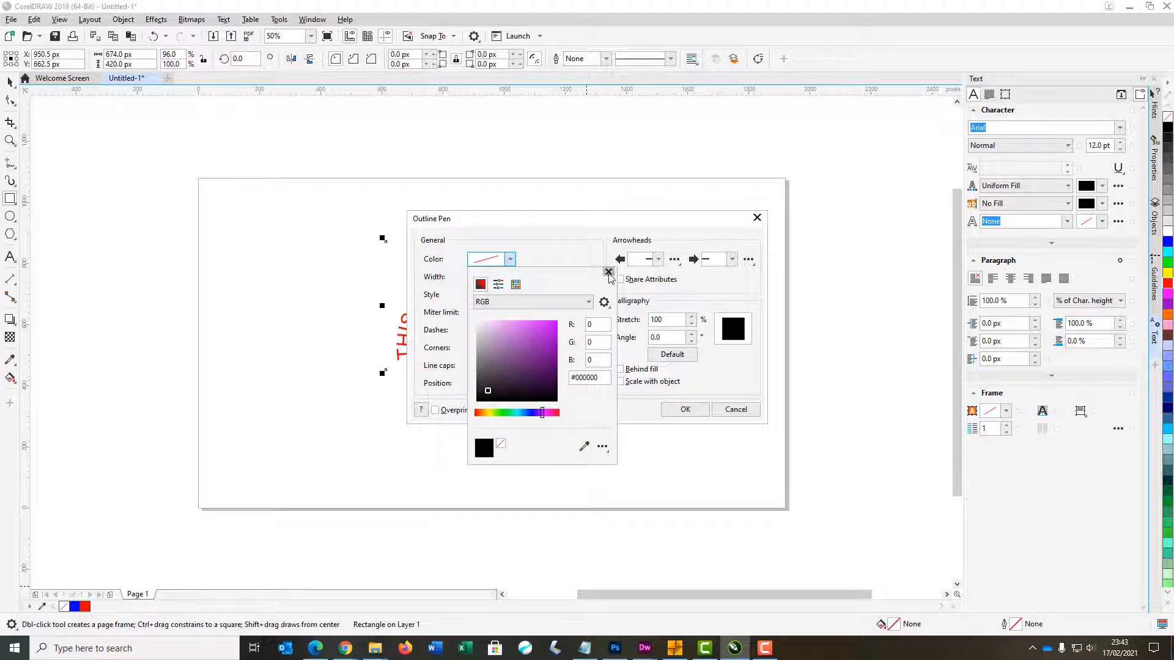
{"action": "left_click", "coordinate": [581, 259]}
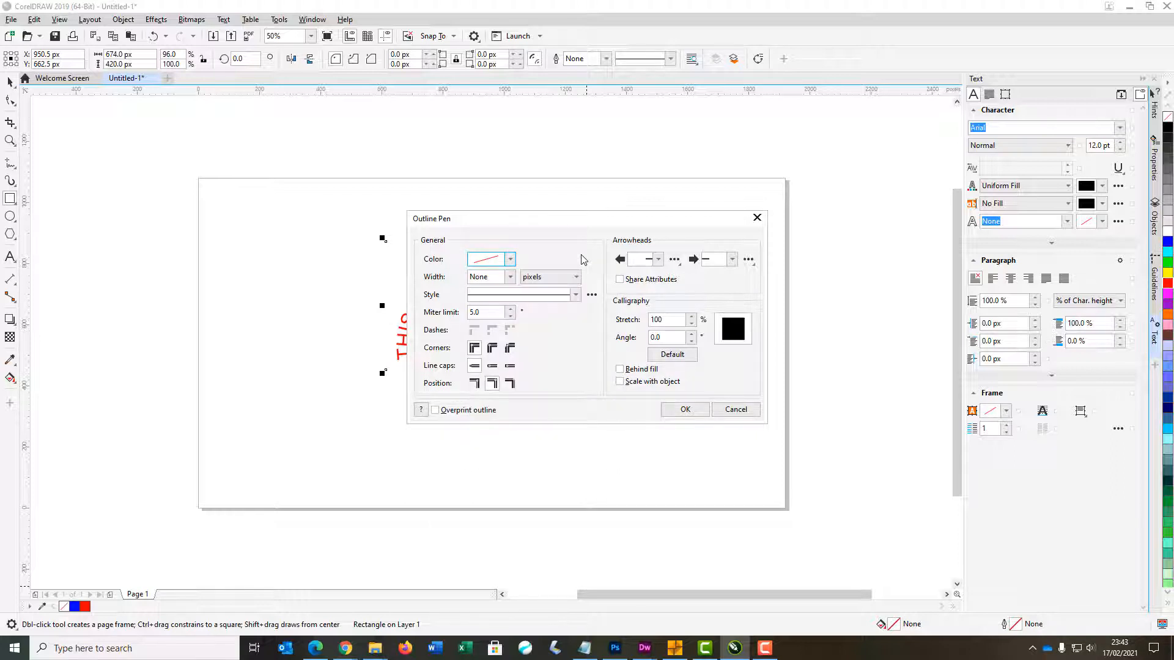
{"action": "left_click", "coordinate": [685, 409]}
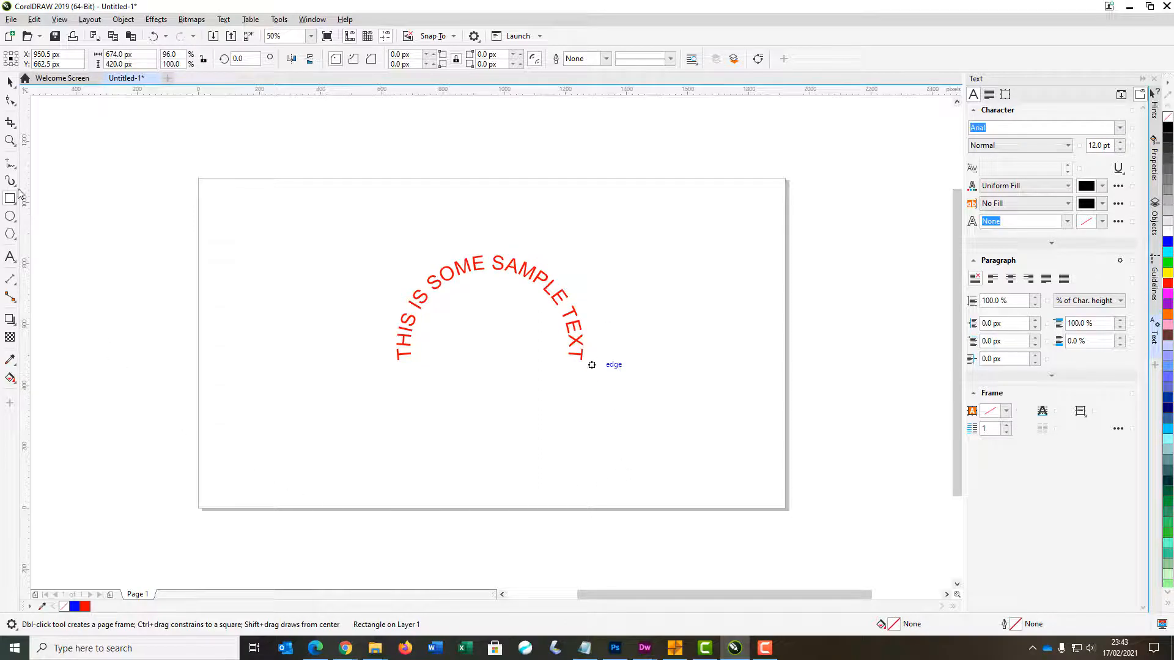
Export only the invisible rectangle and the first letter T of THIS as 001.png in Documents, replacing the existing file.
{"action": "left_click", "coordinate": [10, 82]}
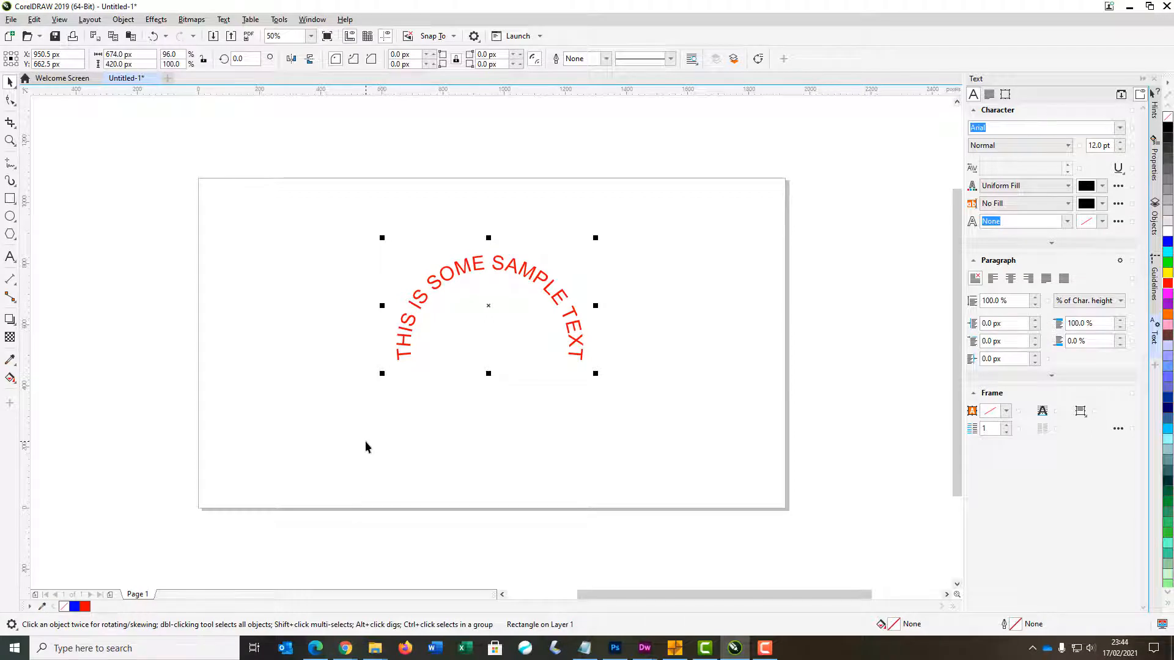
{"action": "left_click", "coordinate": [399, 359], "text": "shift"}
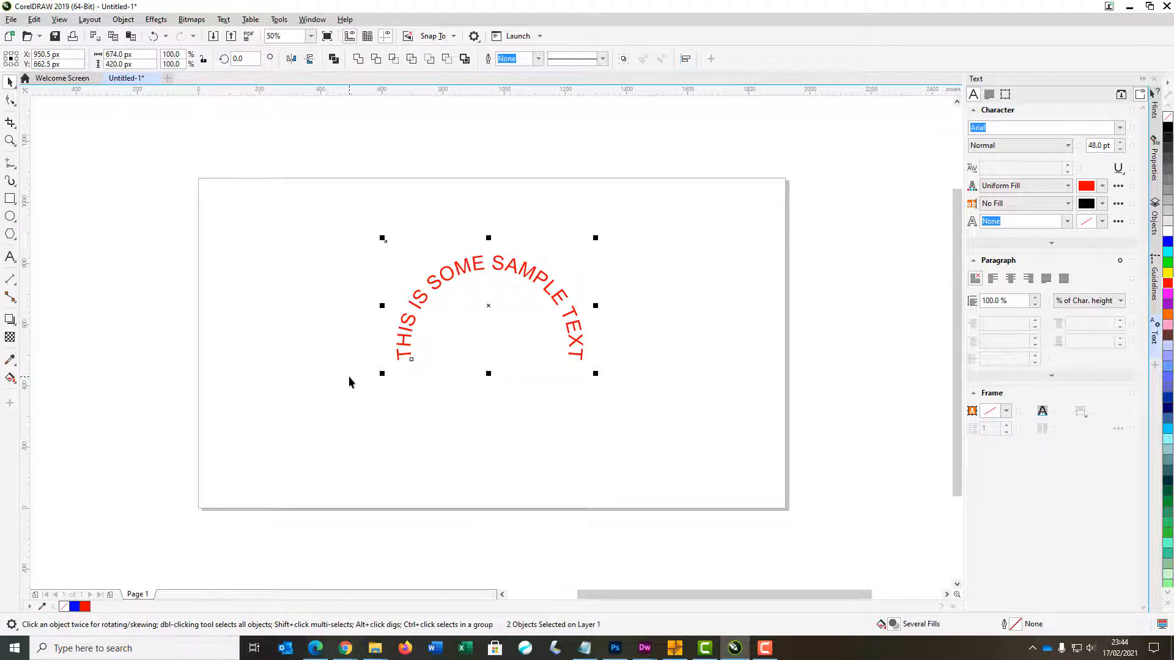
{"action": "left_click", "coordinate": [230, 37]}
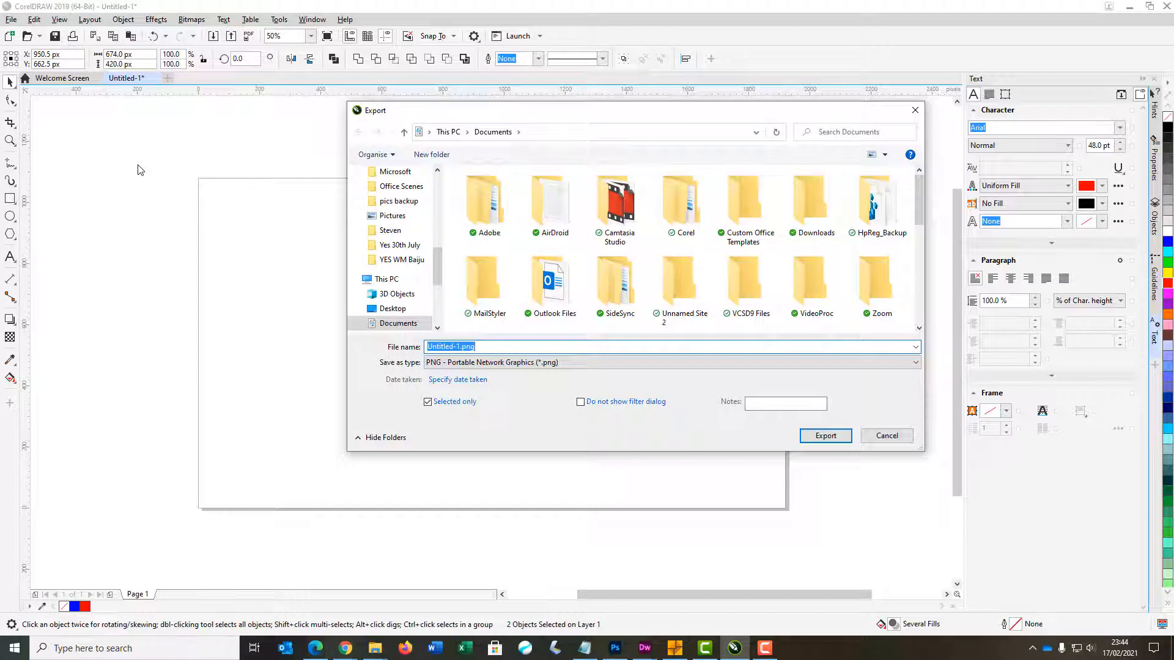
{"action": "double_click", "coordinate": [460, 346]}
{"action": "left_click_drag", "start_coordinate": [460, 346], "coordinate": [396, 350]}
{"action": "type", "text": "001"}
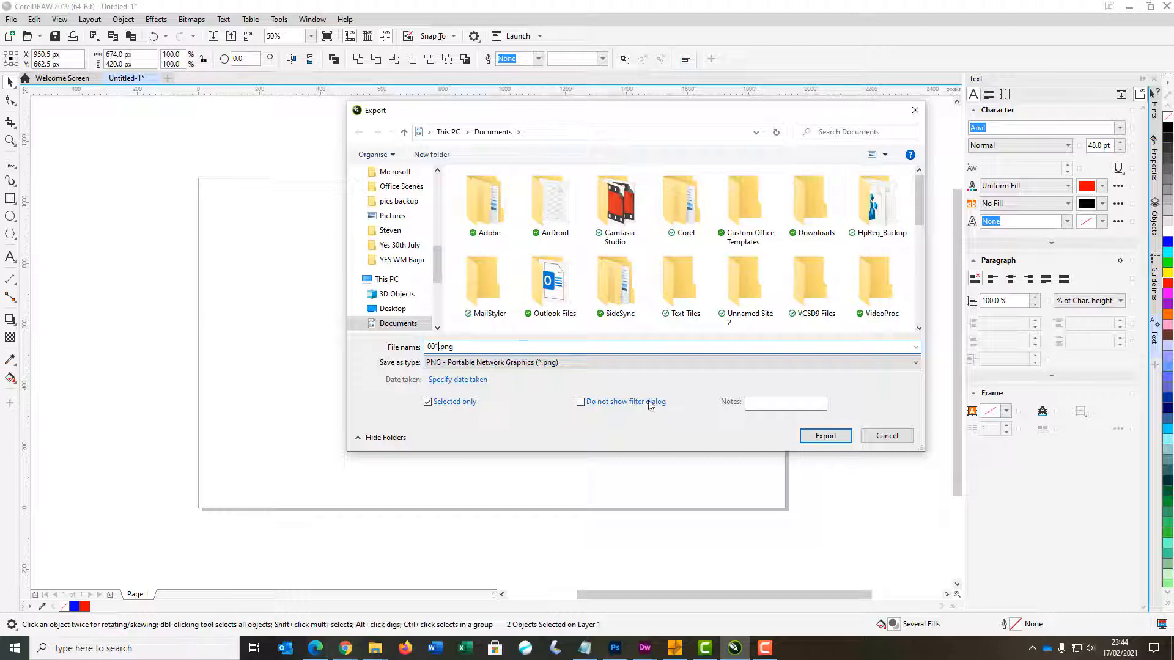
{"action": "left_click", "coordinate": [820, 441]}
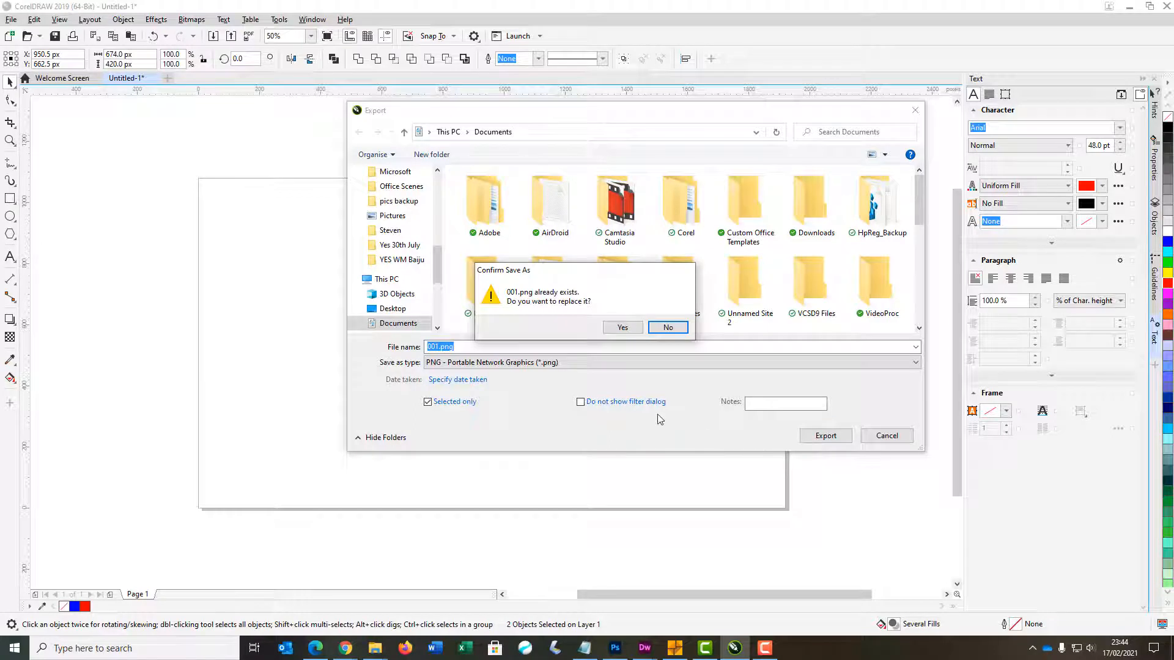
{"action": "left_click", "coordinate": [623, 329]}
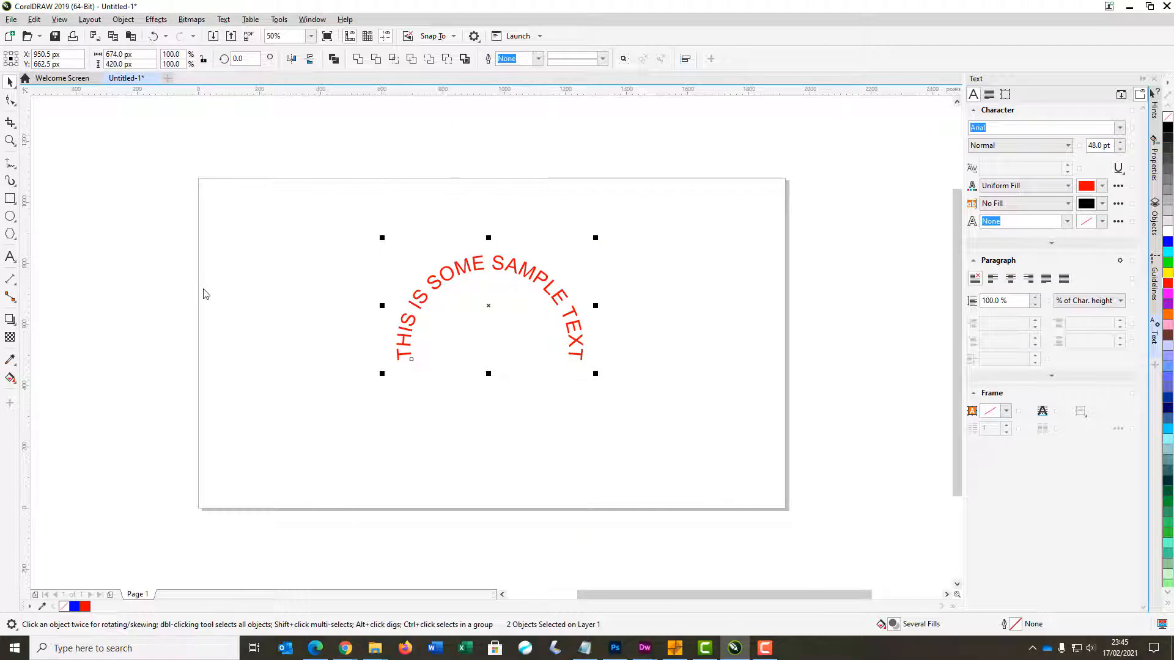
Export only the invisible rectangle and the letter H of THIS as 002.png in Documents, replacing the existing file.
{"action": "left_click", "coordinate": [637, 402]}
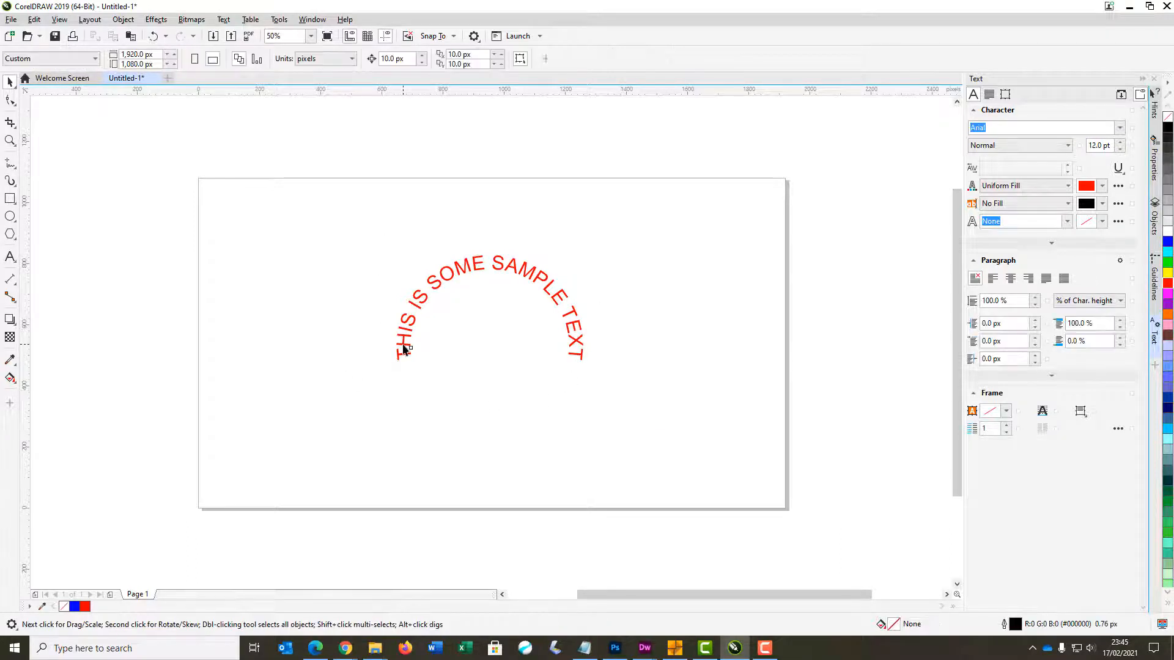
{"action": "key", "text": "ctrl+a"}
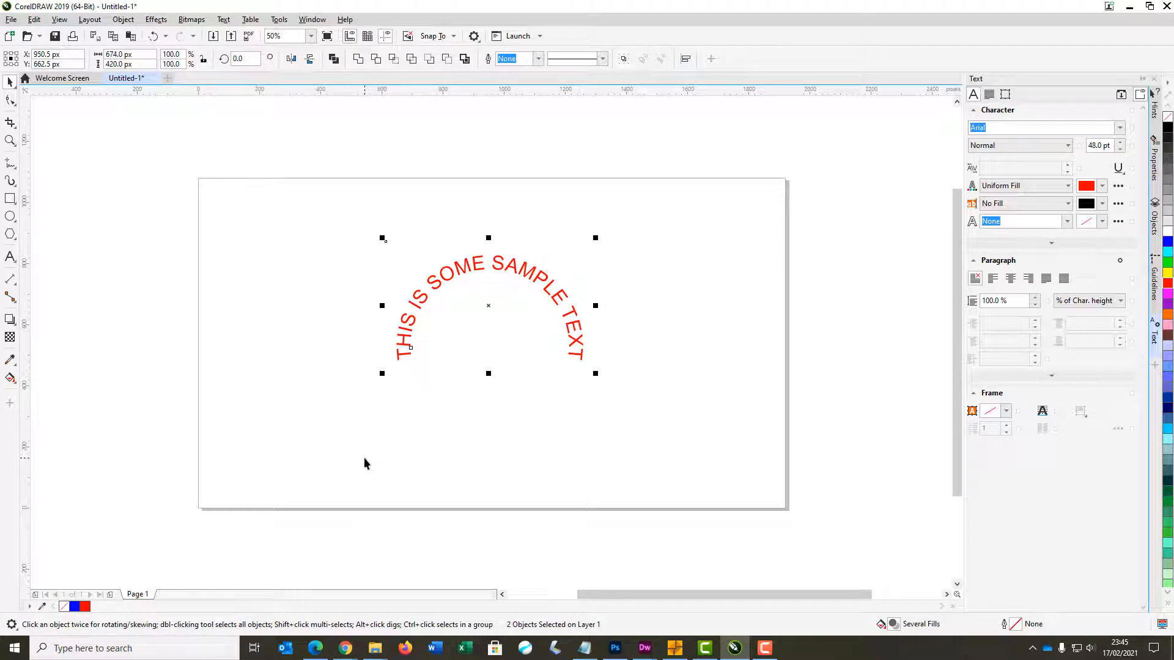
{"action": "left_click", "coordinate": [230, 37]}
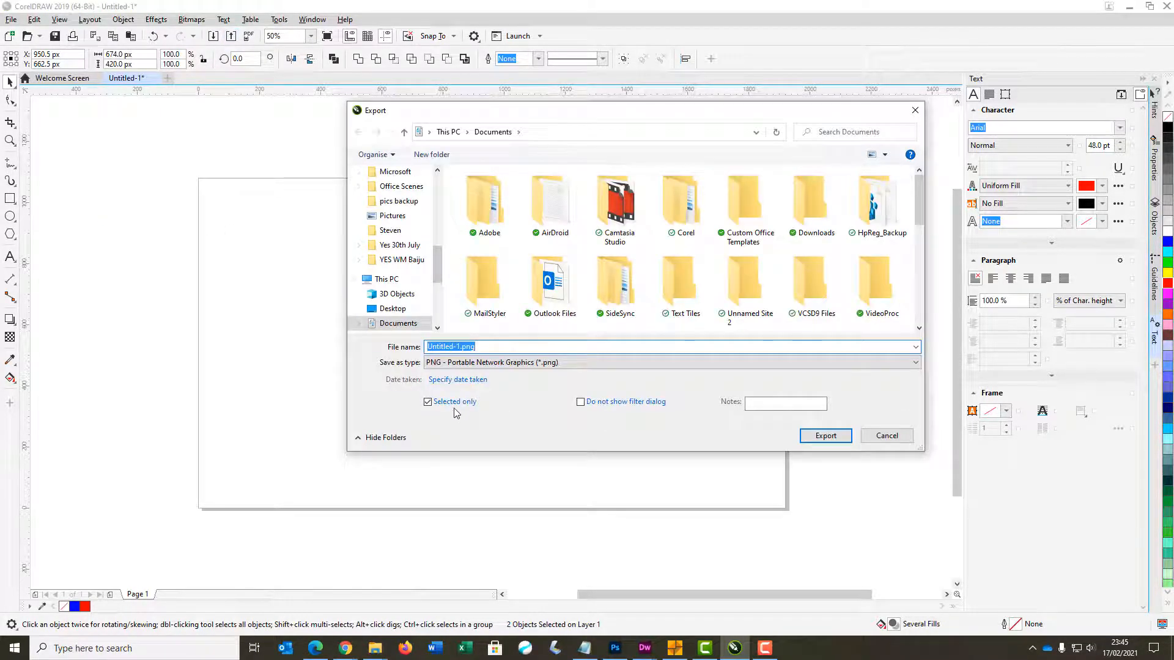
{"action": "left_click", "coordinate": [460, 346]}
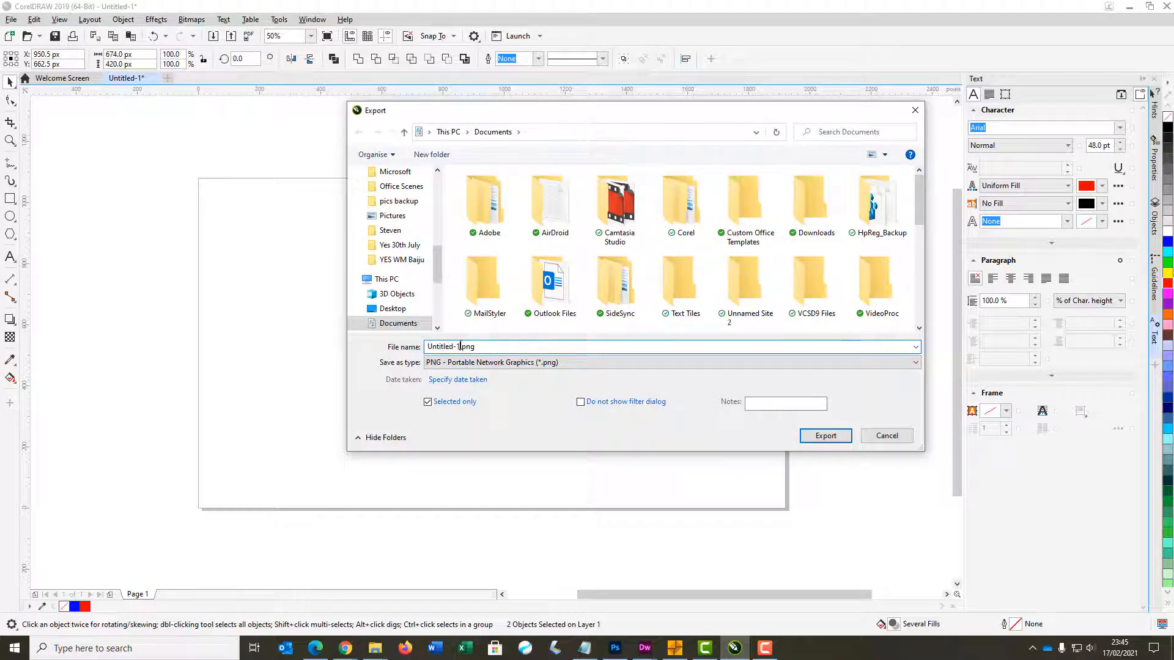
{"action": "left_click_drag", "start_coordinate": [459, 346], "coordinate": [427, 347]}
{"action": "type", "text": "2"}
{"action": "type", "text": "002"}
{"action": "key", "text": "BackSpace"}
{"action": "left_click", "coordinate": [845, 439]}
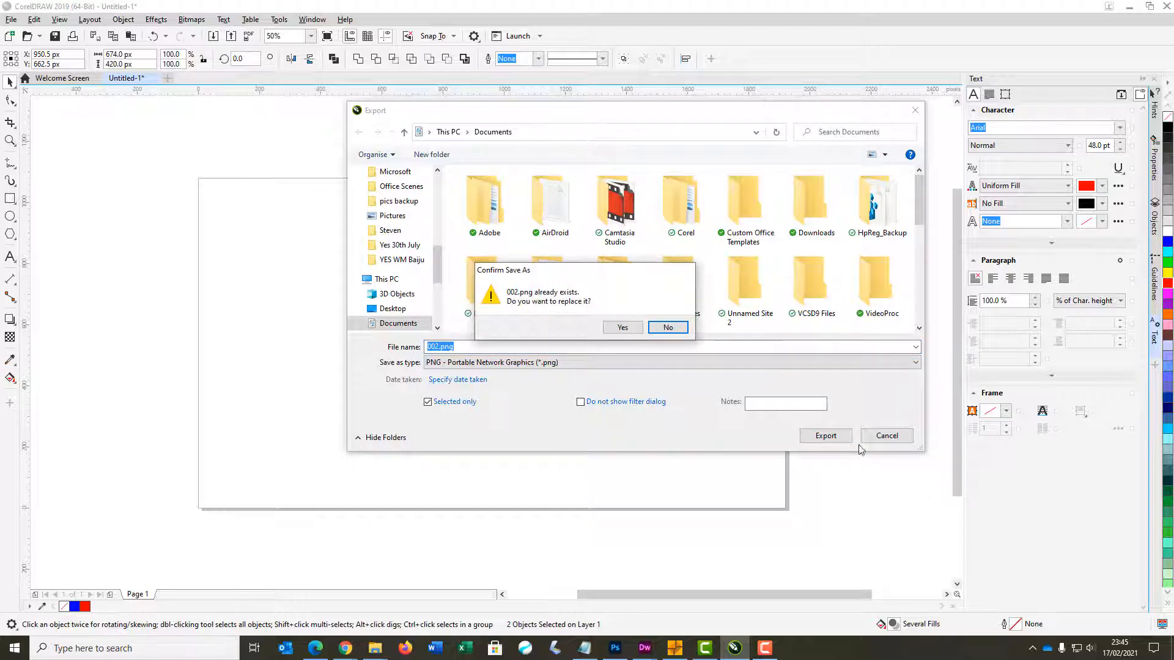
{"action": "left_click", "coordinate": [619, 332]}
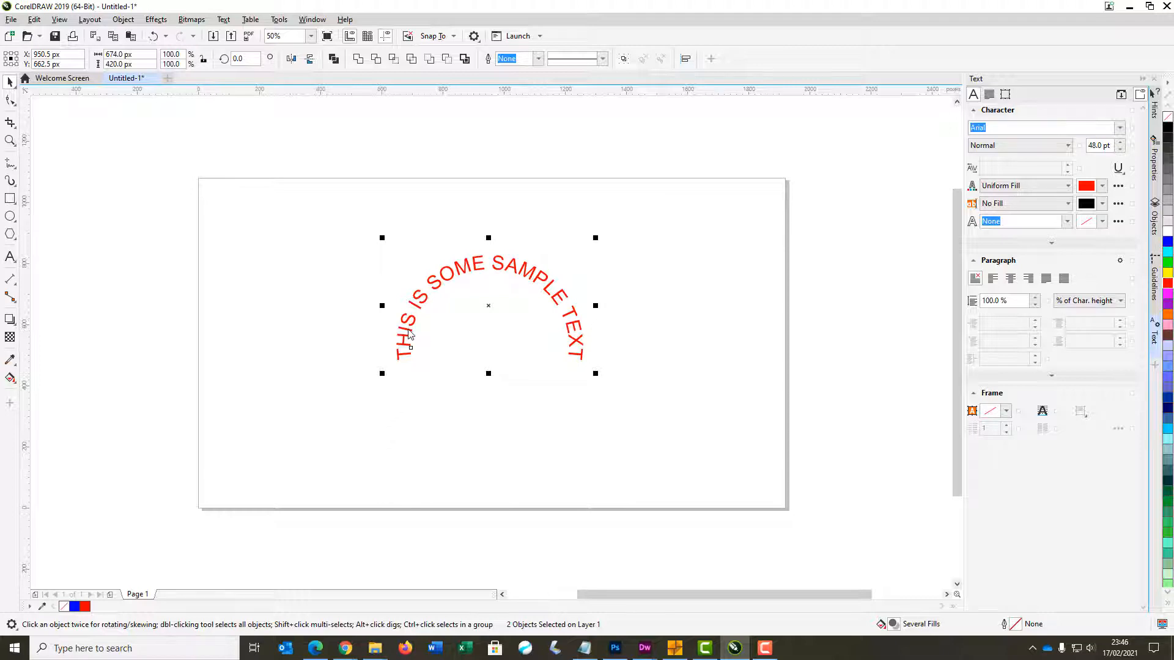
{"action": "key", "text": "F10"}
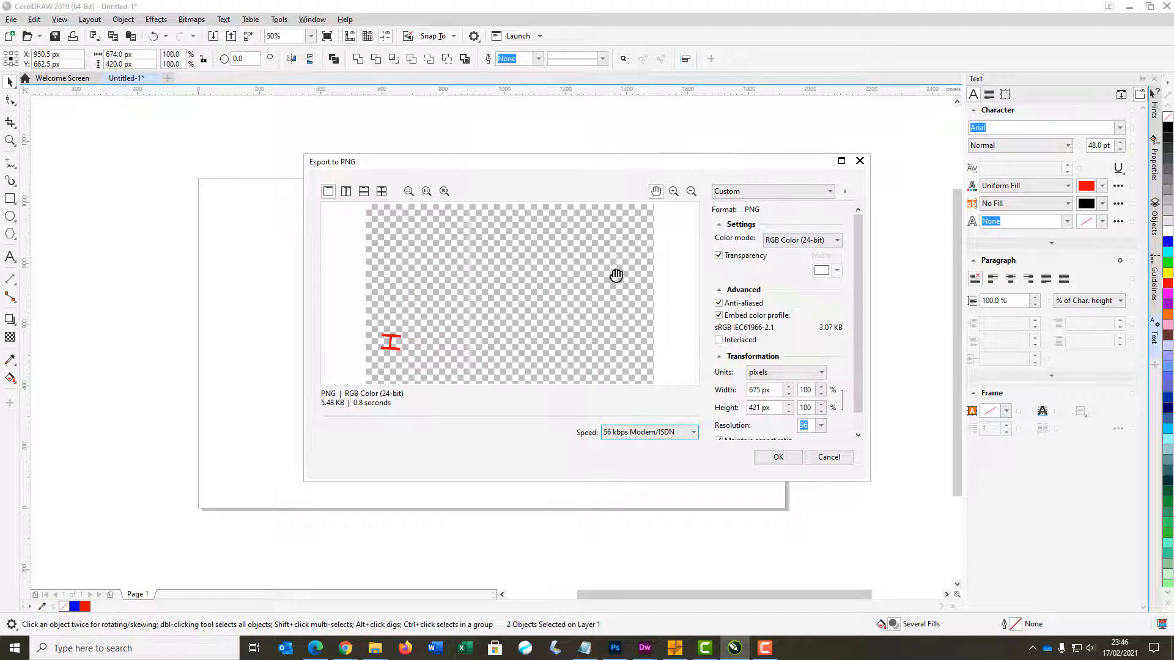
{"action": "left_click", "coordinate": [761, 458]}
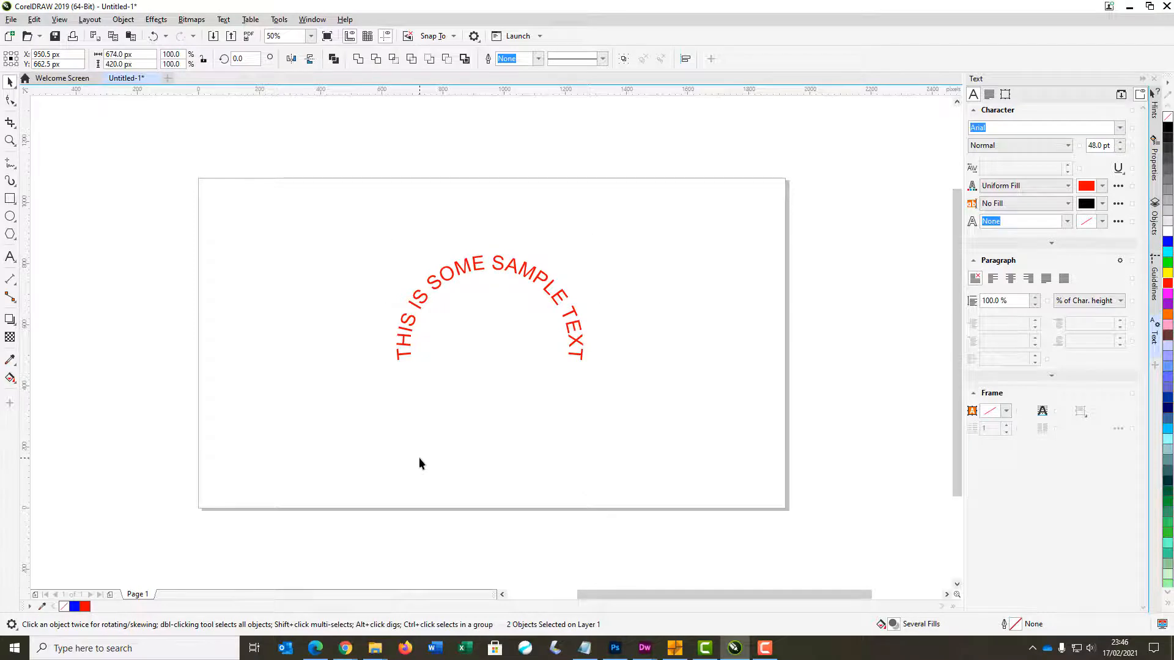
Export only the invisible rectangle and the letter I of THIS as 003.png in Documents, replacing the existing file.
{"action": "left_click", "coordinate": [406, 334]}
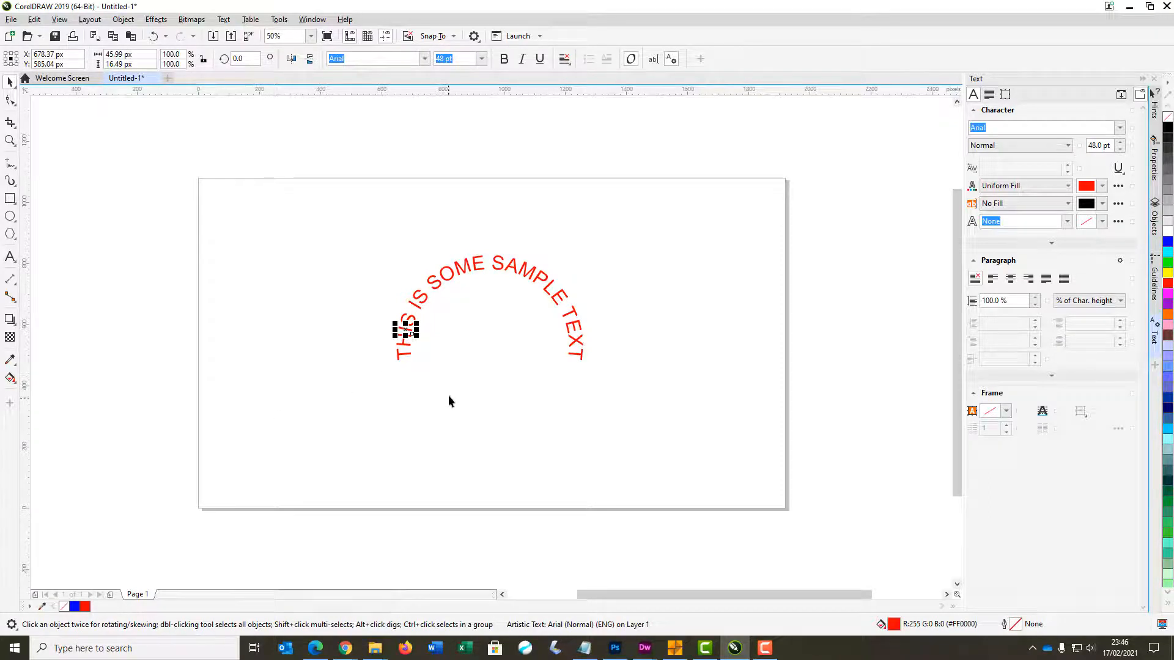
{"action": "left_click", "coordinate": [460, 372]}
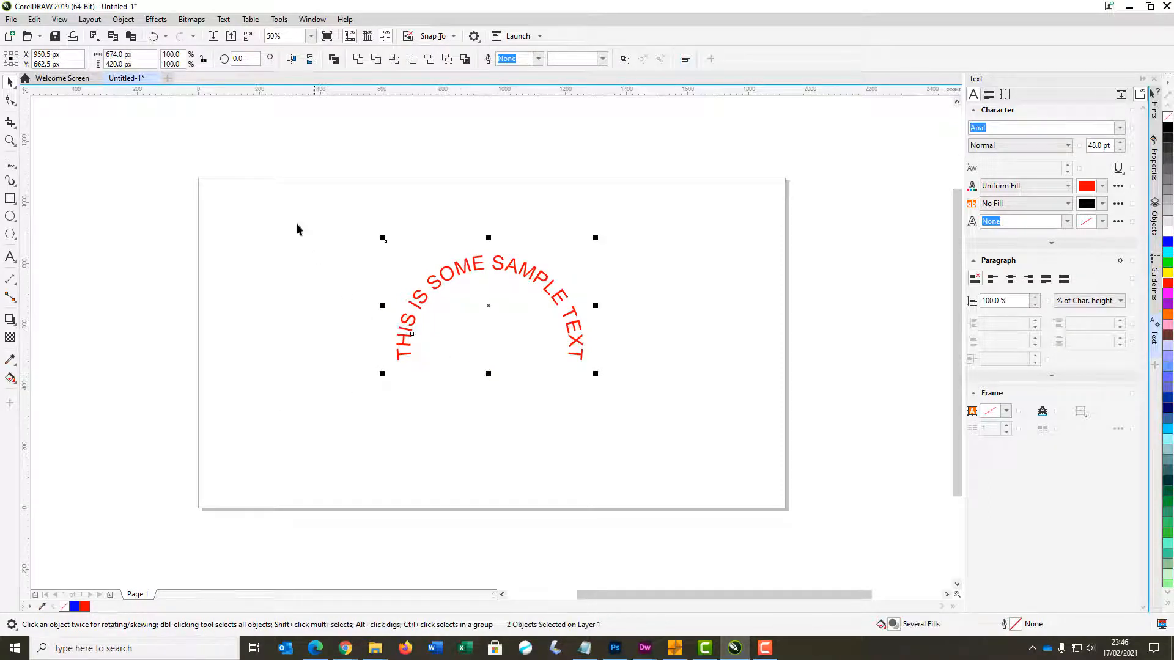
{"action": "left_click", "coordinate": [230, 35]}
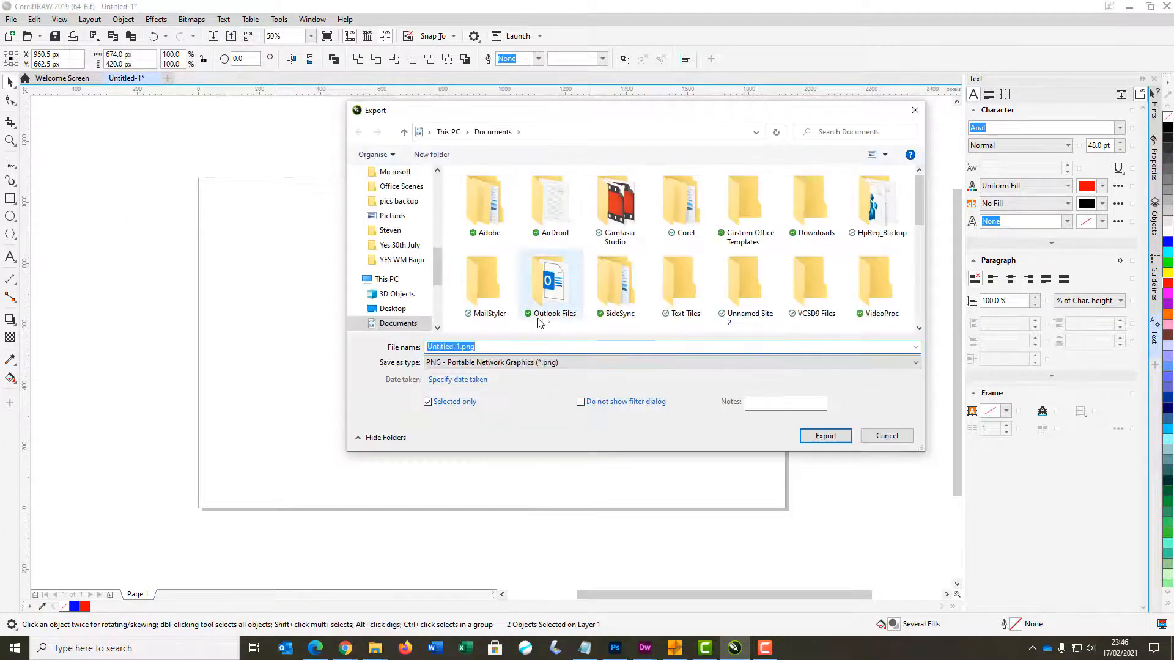
{"action": "left_click", "coordinate": [461, 346]}
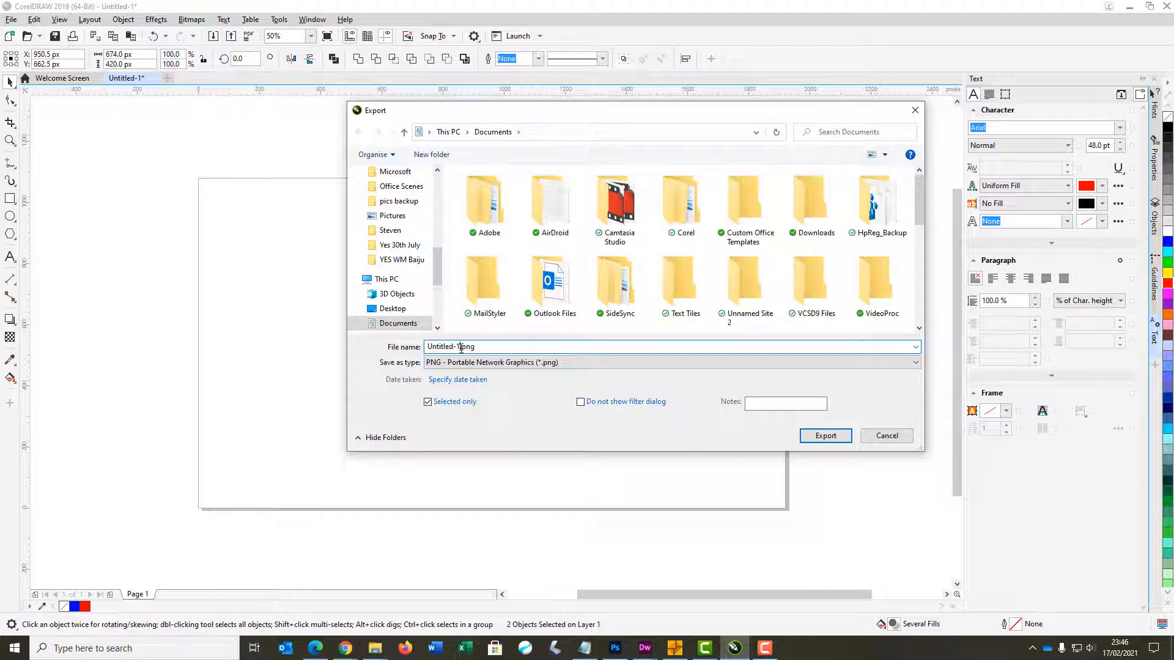
{"action": "left_click_drag", "start_coordinate": [461, 347], "coordinate": [418, 347]}
{"action": "type", "text": "003"}
{"action": "left_click", "coordinate": [836, 436]}
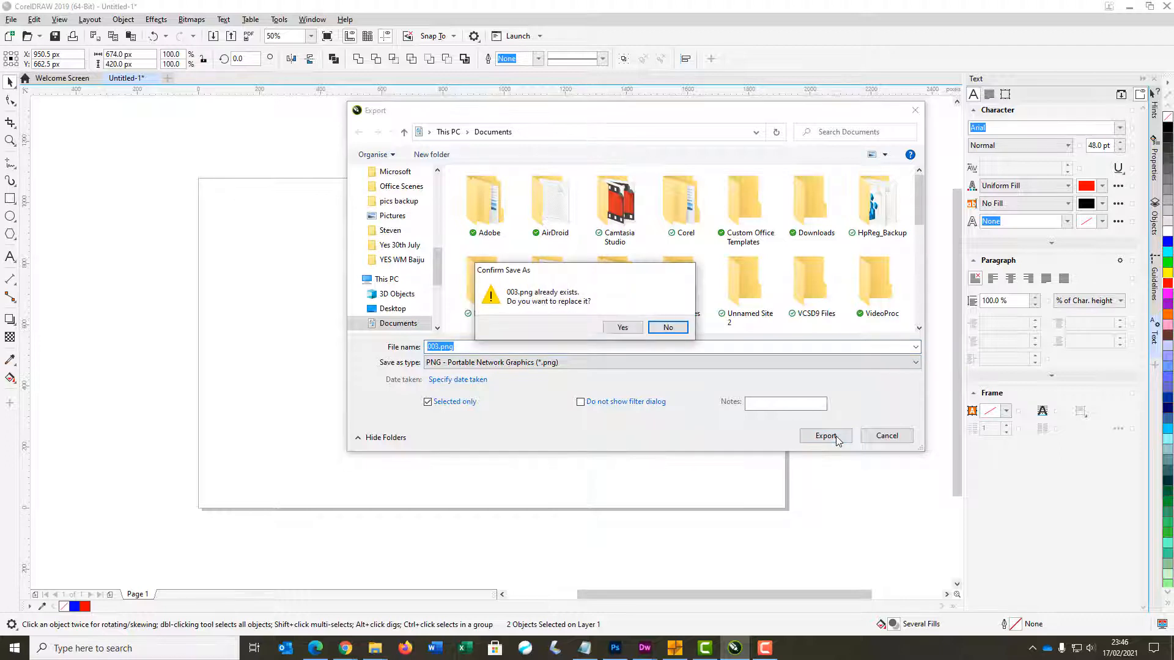
{"action": "left_click", "coordinate": [634, 332]}
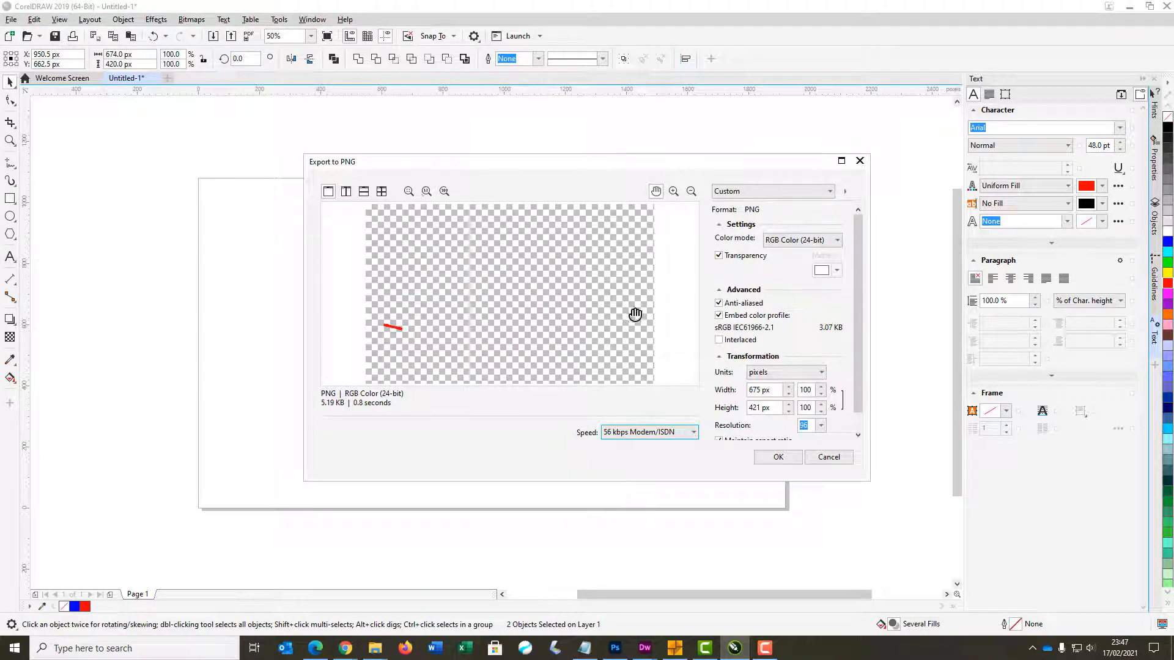
{"action": "left_click", "coordinate": [769, 458]}
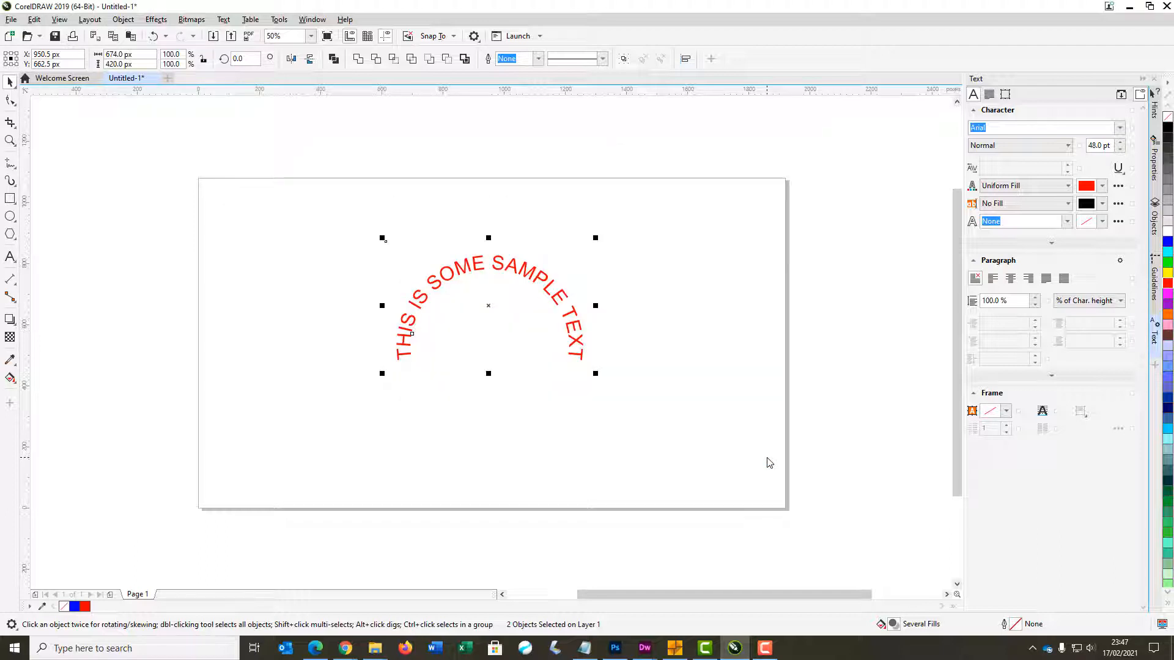
Switch to the 0001 Text BLocks folder in File Explorer and look through the numbered PNG files of the individual letters.
{"action": "left_click", "coordinate": [375, 649]}
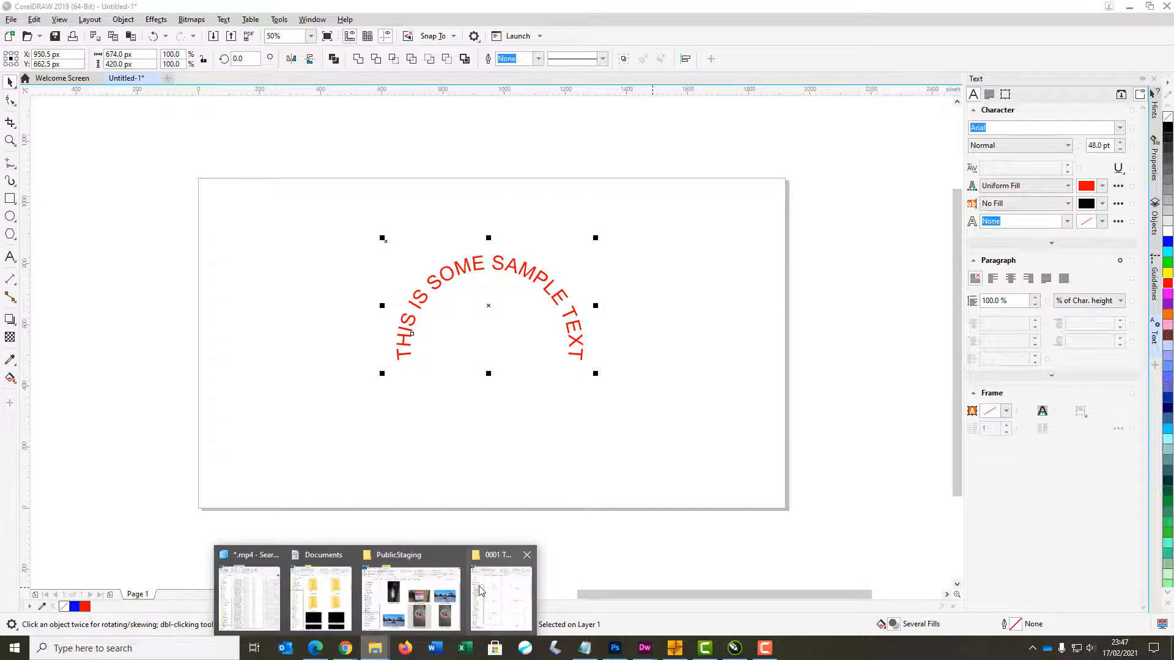
{"action": "left_click", "coordinate": [496, 590]}
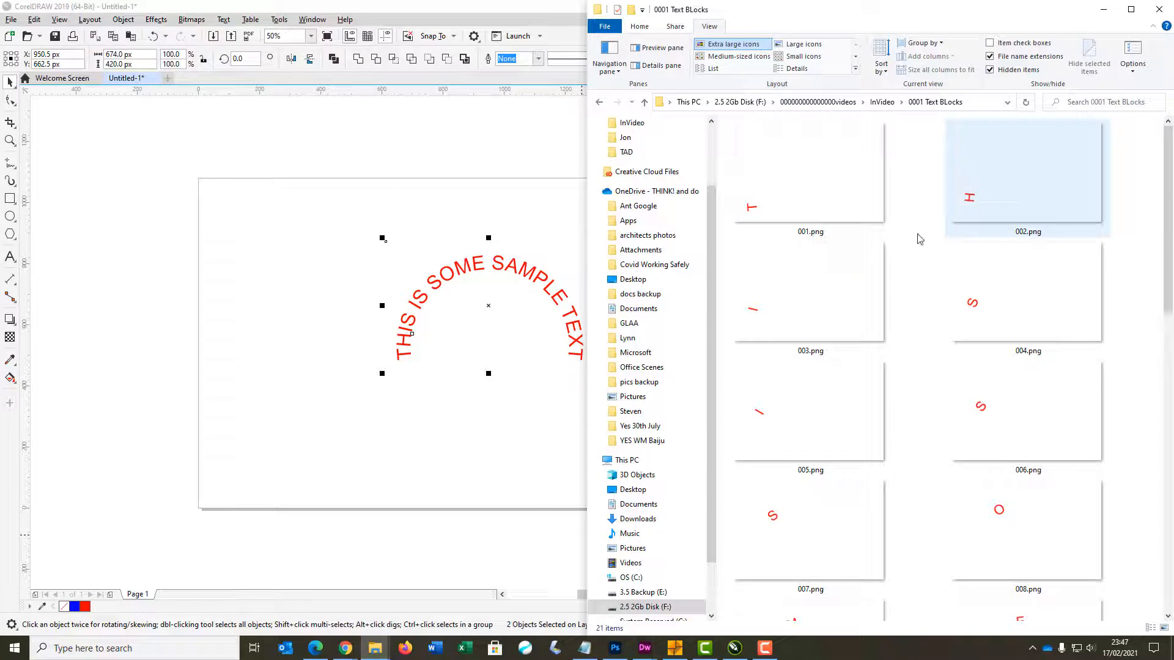
{"action": "scroll", "coordinate": [886, 342], "scroll_direction": "down", "scroll_amount": 5}
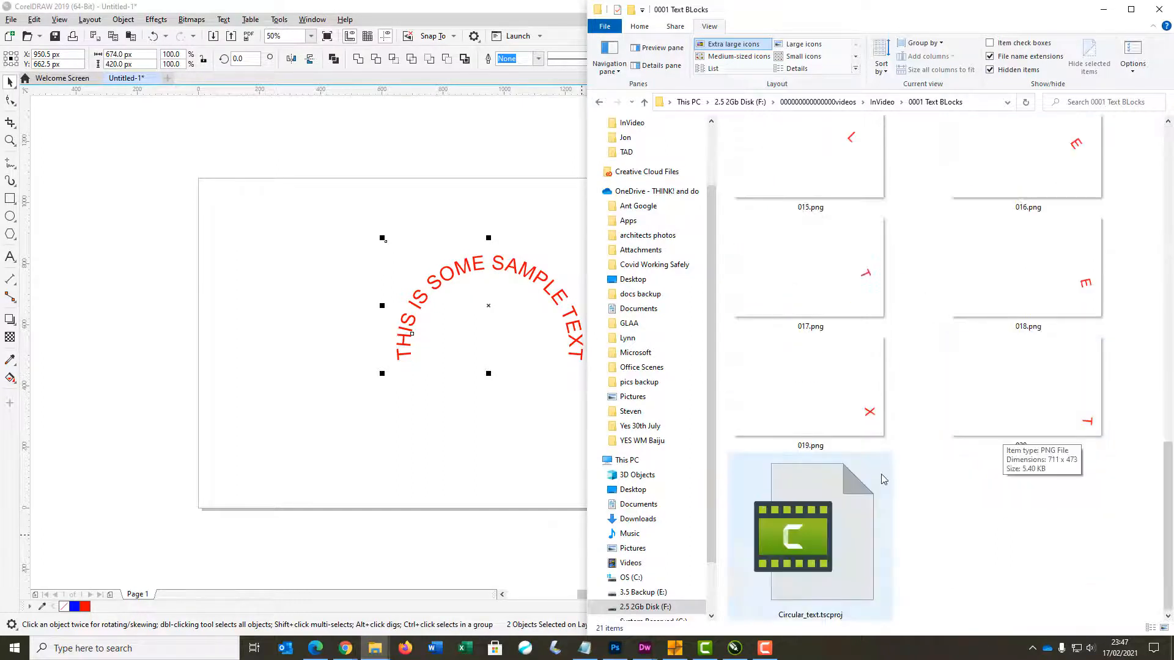
{"action": "scroll", "coordinate": [859, 367], "scroll_direction": "up", "scroll_amount": 5}
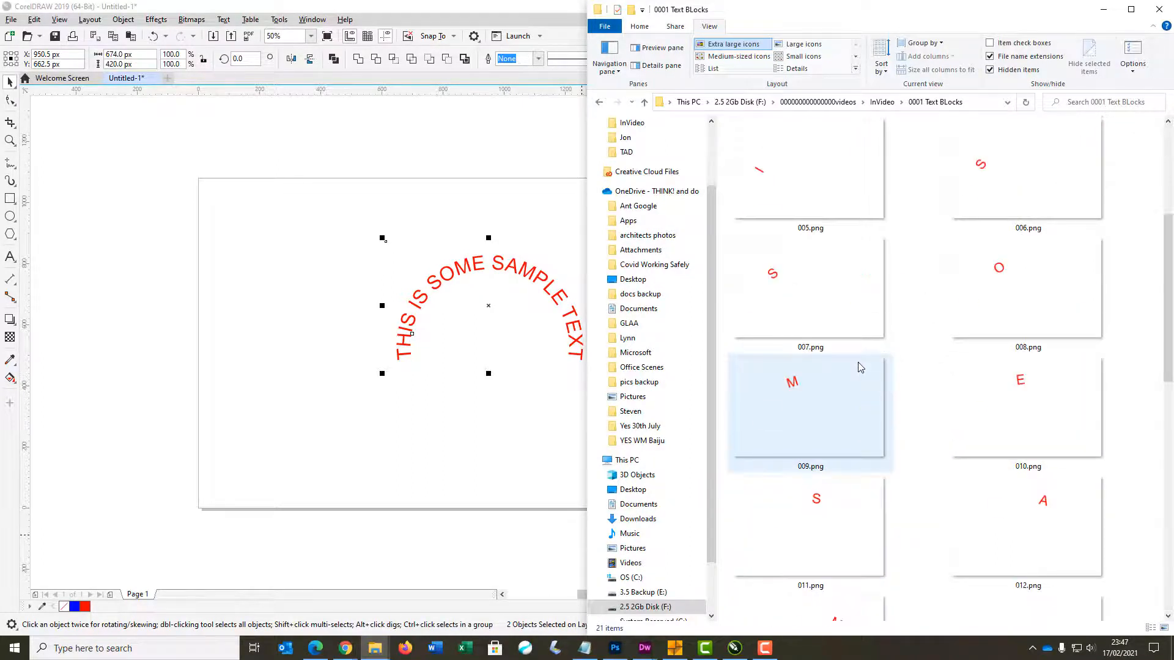
{"action": "scroll", "coordinate": [859, 366], "scroll_direction": "up", "scroll_amount": 2}
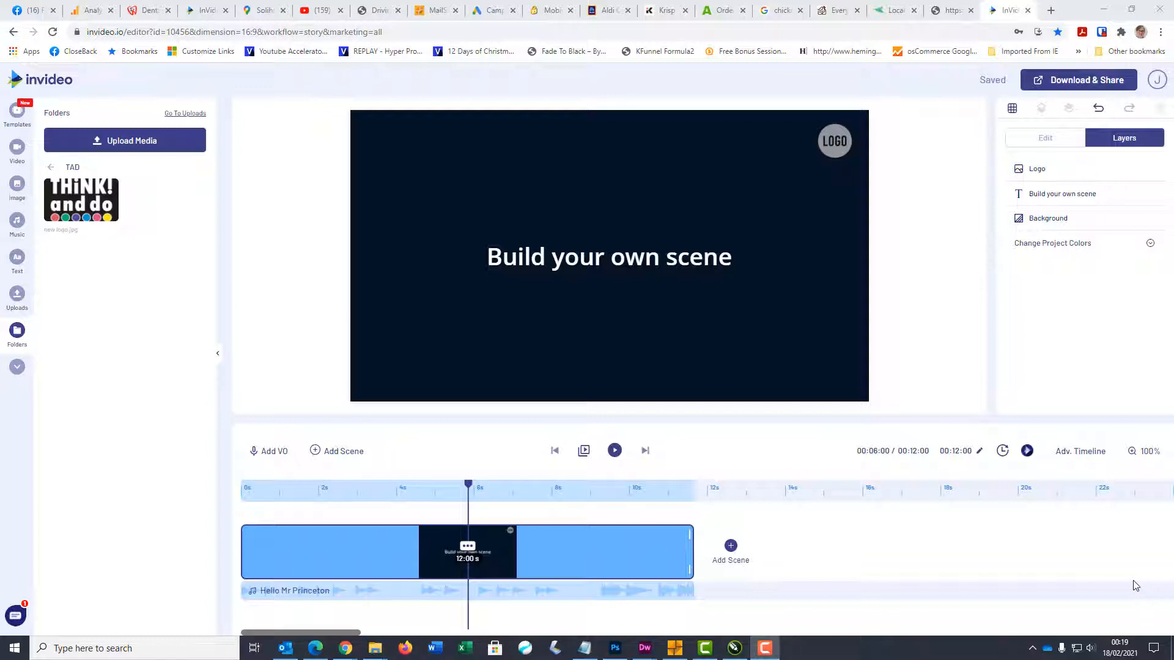
In the InVideo editor, set the duration of the Build your own scene scene to 30 seconds.
{"action": "left_click", "coordinate": [952, 452]}
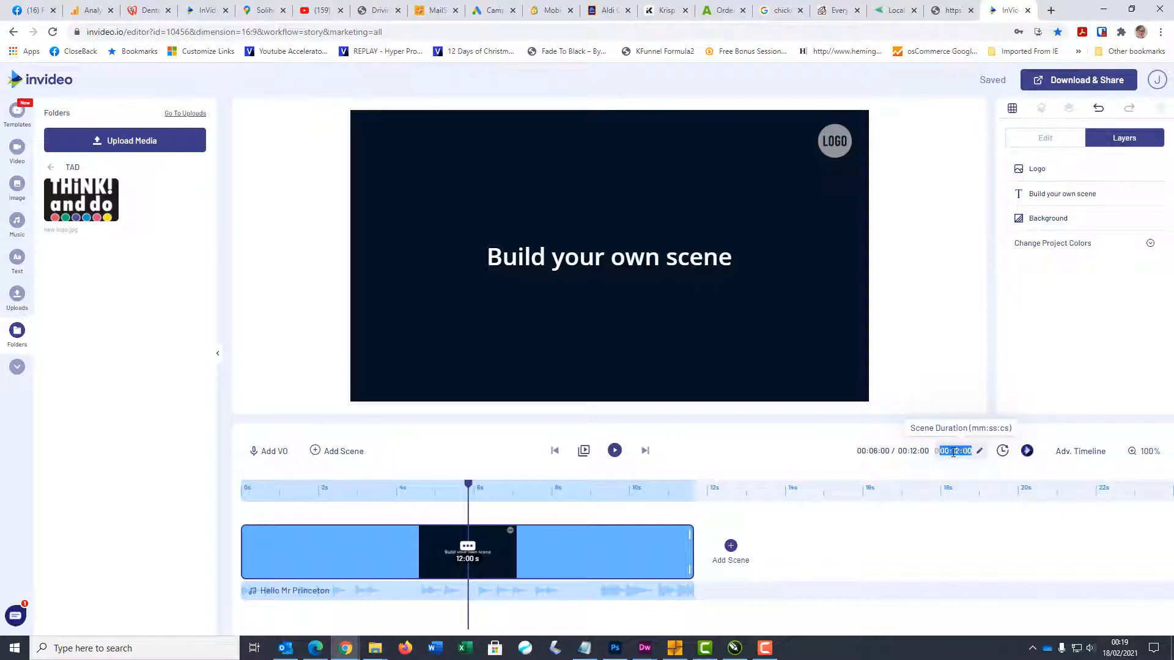
{"action": "left_click", "coordinate": [955, 451]}
{"action": "type", "text": "30"}
{"action": "left_click", "coordinate": [926, 375]}
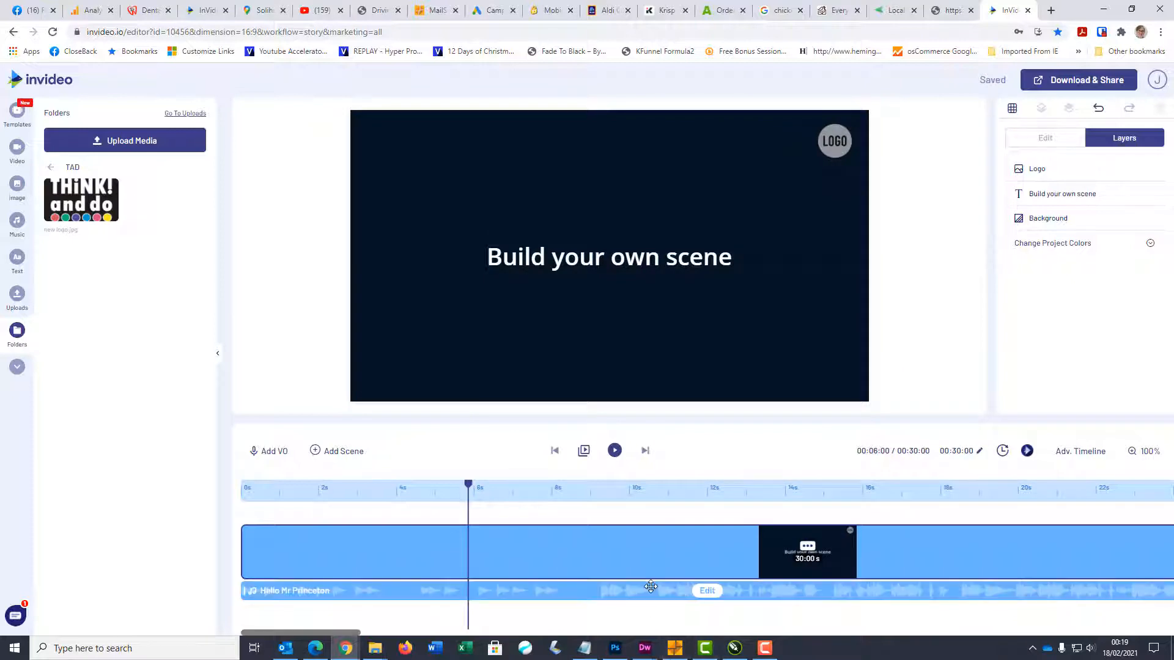
Open the editing options of the Hello Mr Princeton music track on the timeline.
{"action": "left_click", "coordinate": [706, 590]}
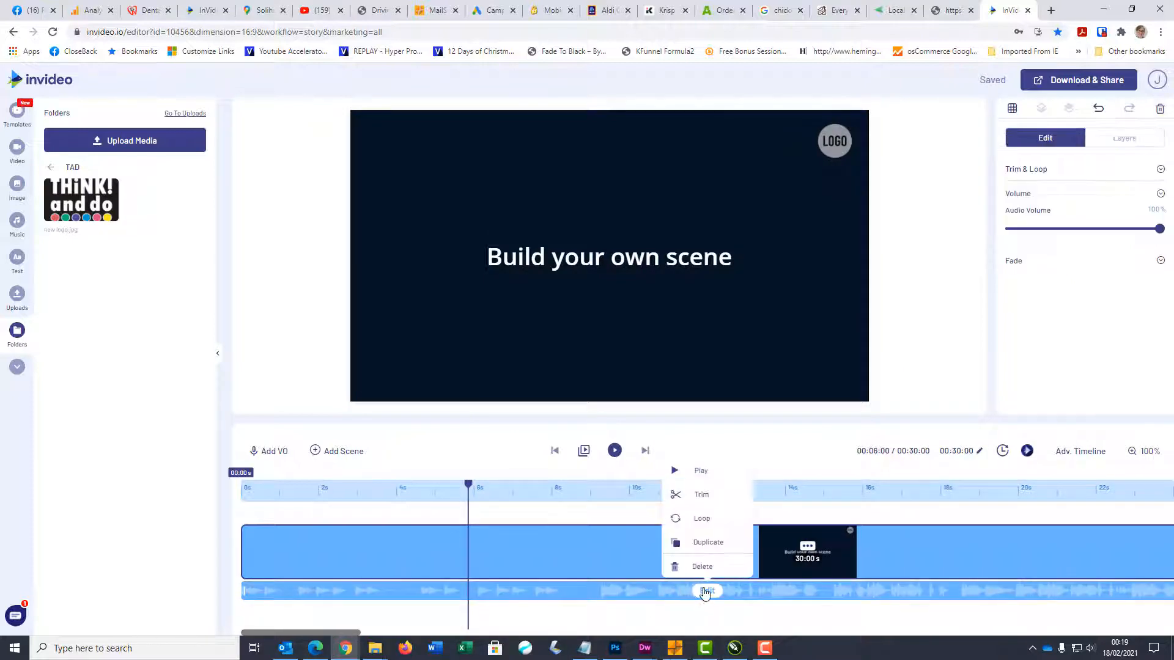